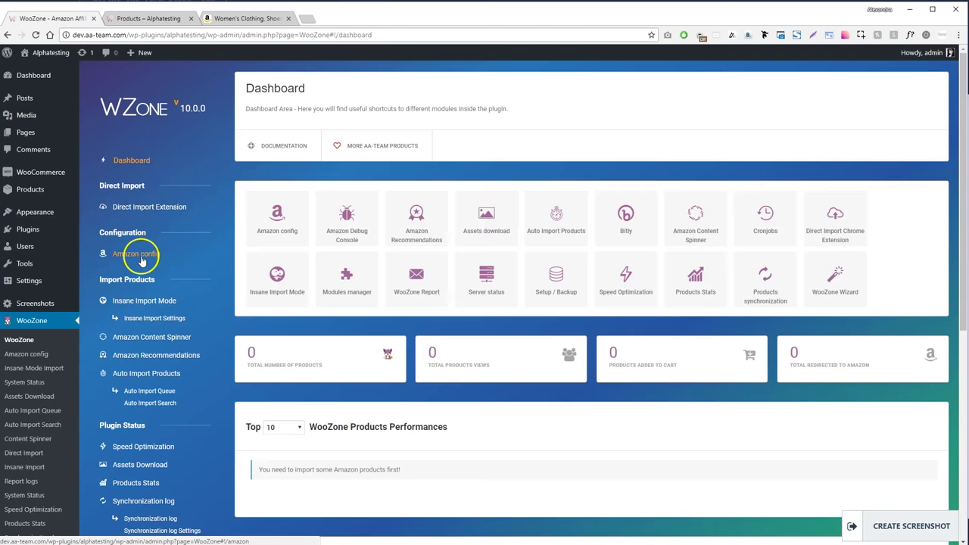
# - Enter the United States affiliate ID in the Amazon configuration and save the settings
pyautogui.scroll(-2, 463, 352)
pyautogui.scroll(-1, 464, 356)
pyautogui.click(396, 323)
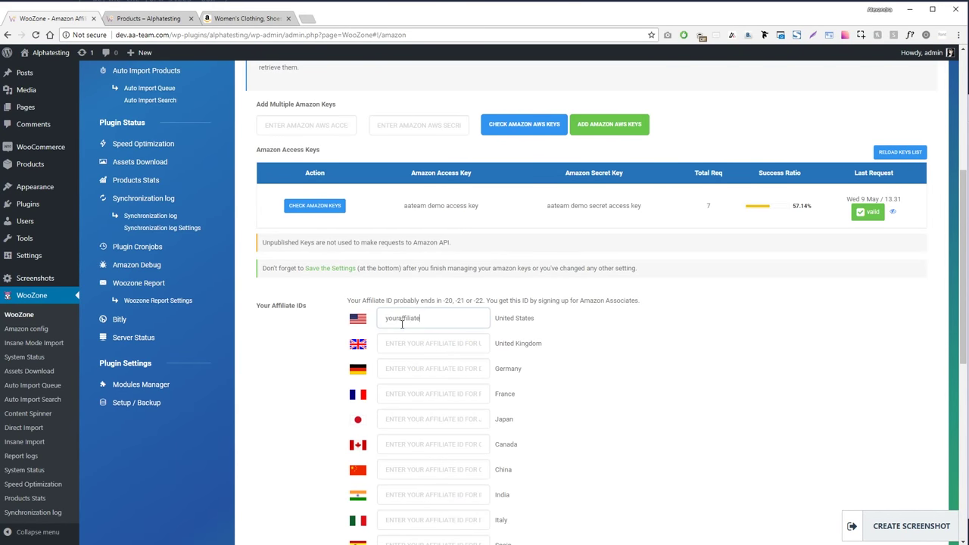
pyautogui.scroll(-6, 379, 379)
pyautogui.click(283, 496)
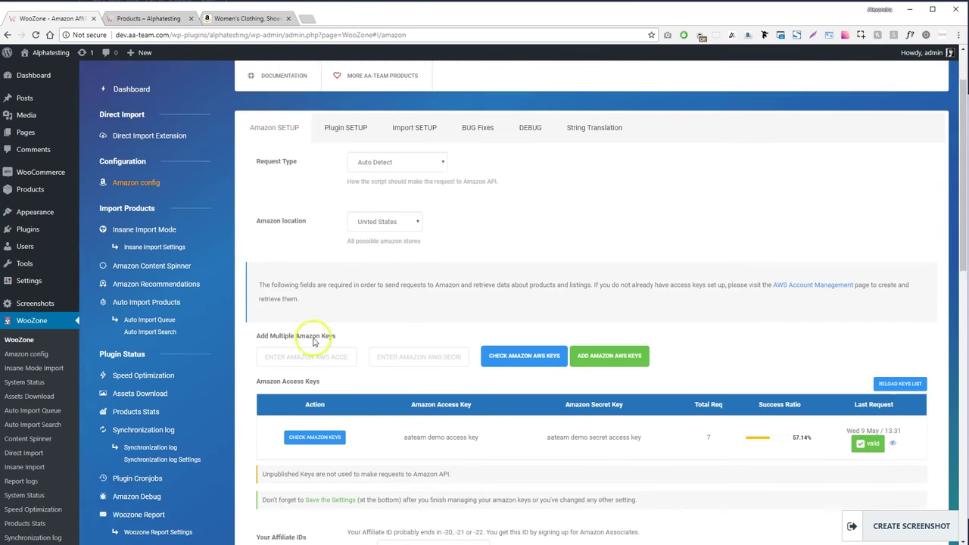
# - Get the WZone Direct Import extension from the plugin's Direct Import Extension page and add it to Chrome
pyautogui.click(150, 206)
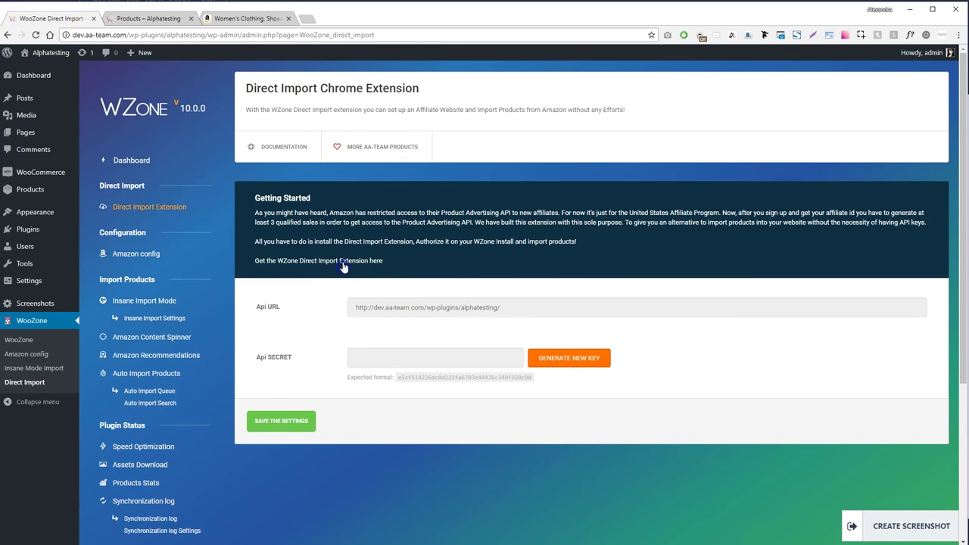
pyautogui.click(293, 260)
pyautogui.click(620, 151)
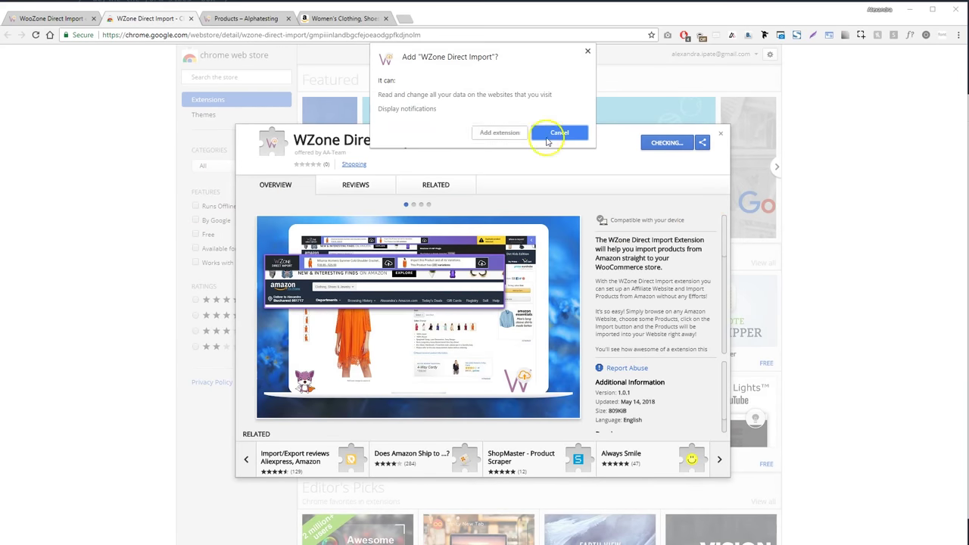
pyautogui.click(552, 132)
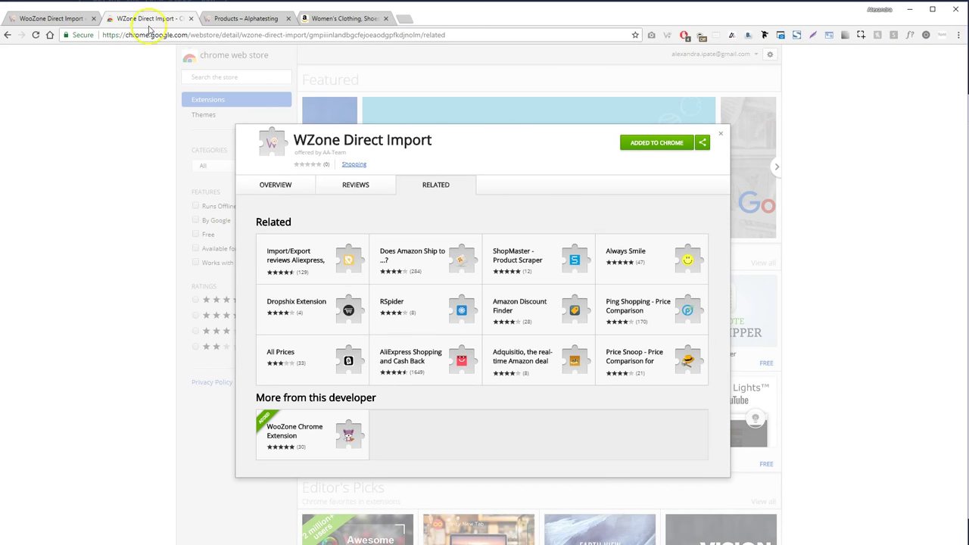
# - Reload the Direct Import page, generate a new API secret, and authorize the extension for this WZone install
pyautogui.click(47, 18)
pyautogui.press('F5')
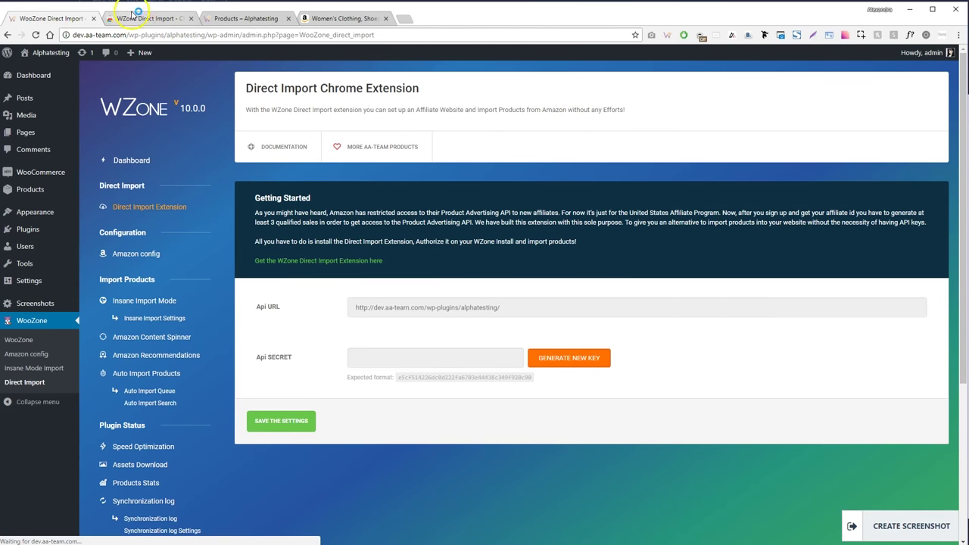
pyautogui.middleClick(135, 14)
pyautogui.click(569, 358)
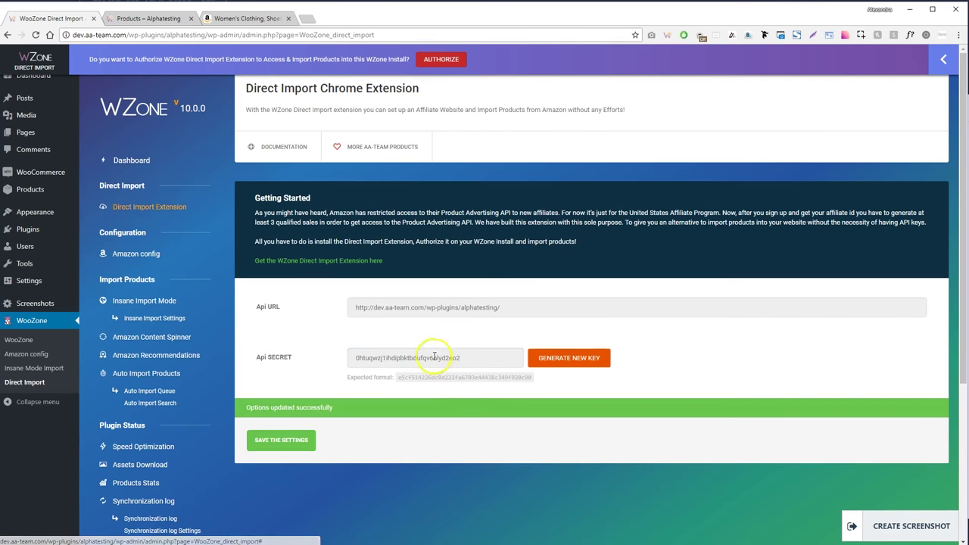
pyautogui.click(439, 59)
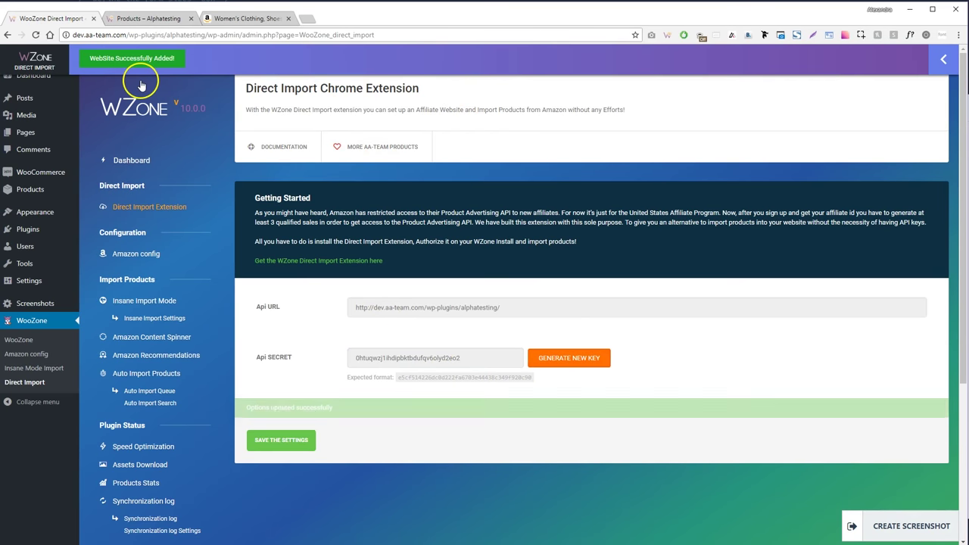
# - Check the shop's products page, and open the Summer Wedding category in Amazon women's fashion
pyautogui.click(145, 17)
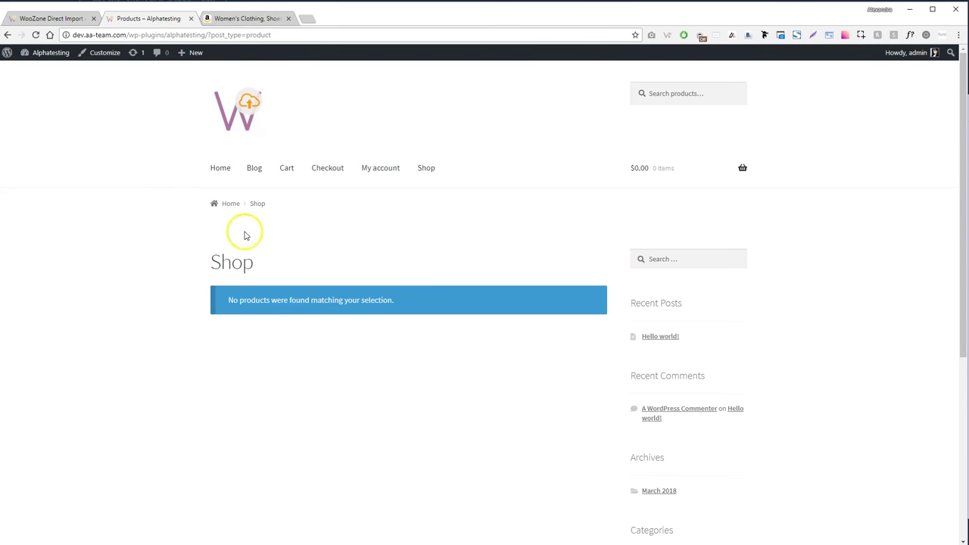
pyautogui.click(233, 25)
pyautogui.scroll(-15, 499, 190)
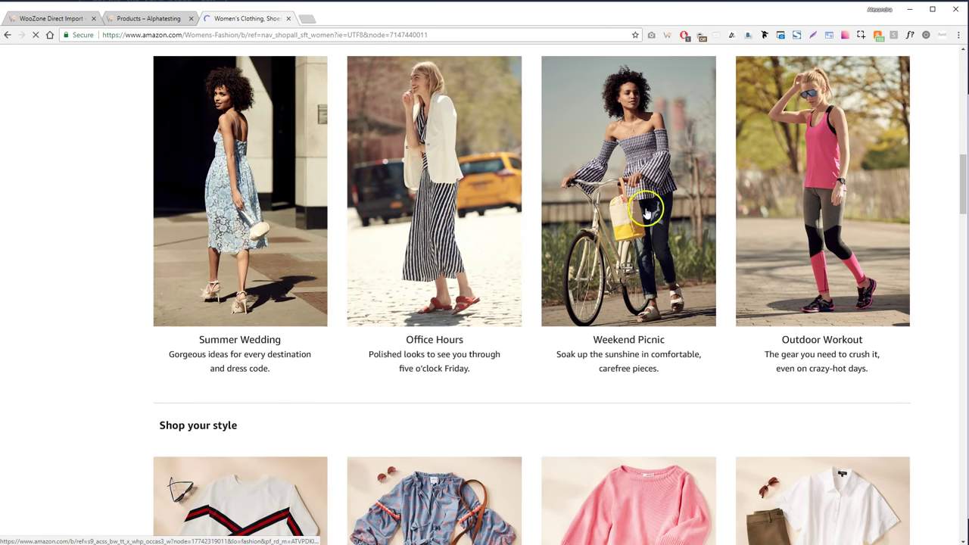
pyautogui.click(197, 250)
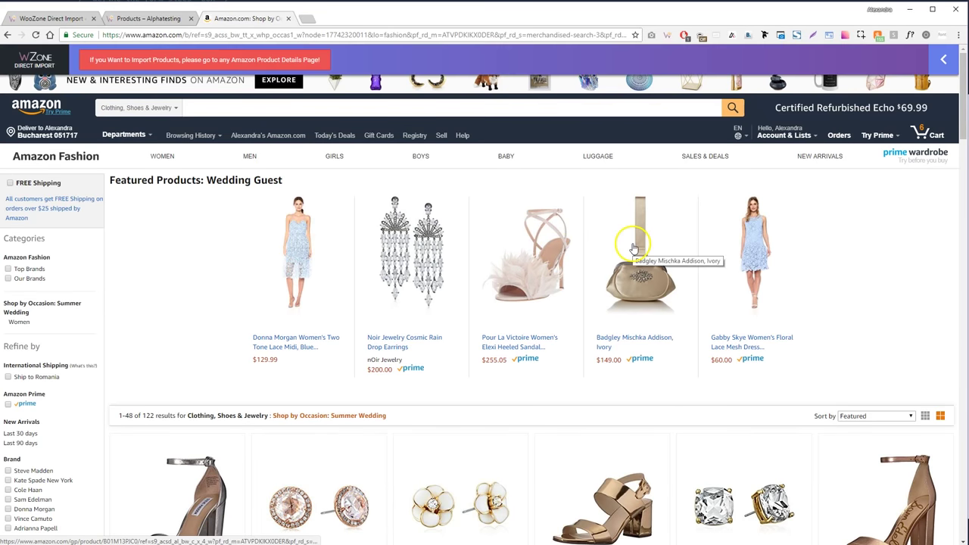
# - Open the Donna Morgan Two Tone Lace Midi, Gabby Skye dress, Pour La Victoire sandal and Kate Spade Flower Stud Earrings in separate tabs
pyautogui.middleClick(305, 235)
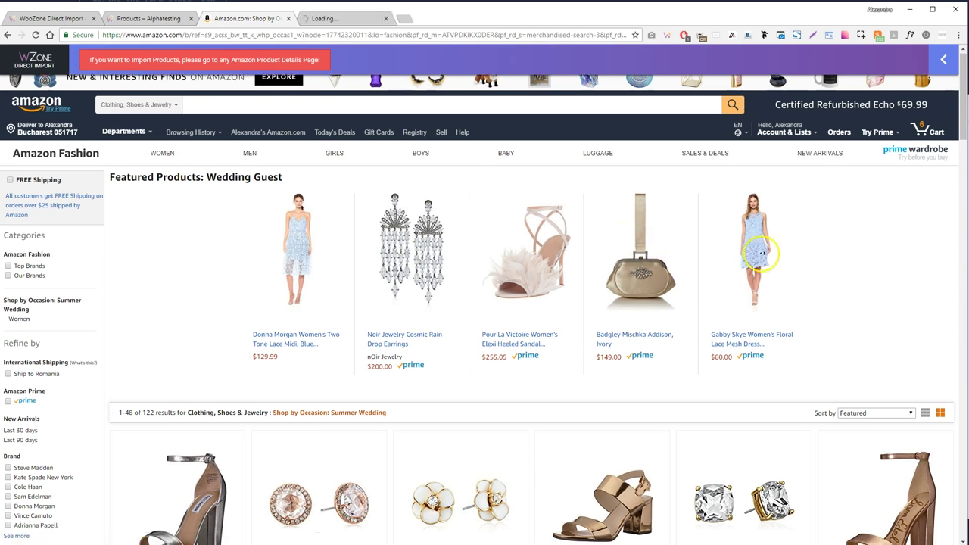
pyautogui.middleClick(762, 256)
pyautogui.middleClick(530, 257)
pyautogui.scroll(-3, 534, 262)
pyautogui.middleClick(232, 307)
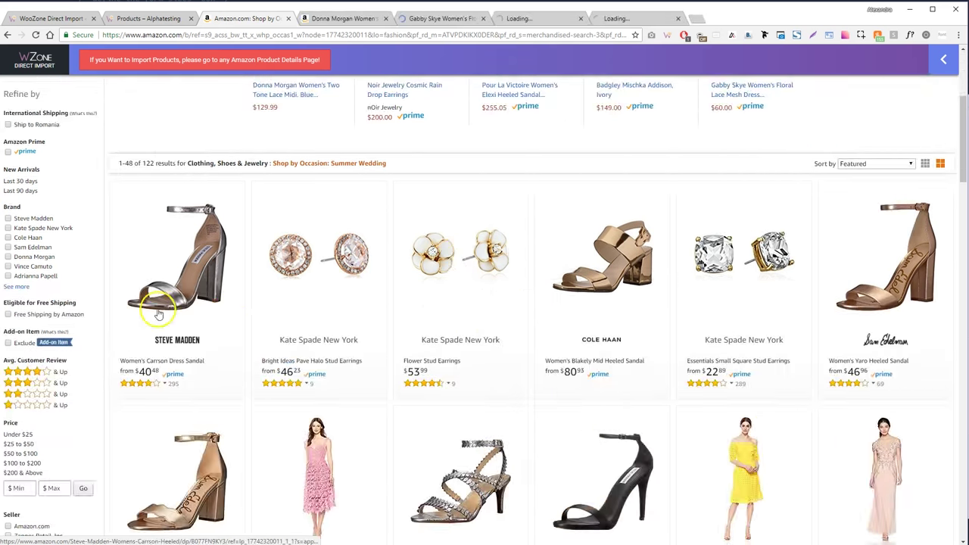
# - Open more summer wedding products in separate tabs, including Donna Morgan dresses, the findersKEEPERS midi, a Maggy London item and the Rachel Zoe sandal
pyautogui.scroll(-2, 345, 303)
pyautogui.middleClick(345, 303)
pyautogui.middleClick(755, 329)
pyautogui.scroll(-3, 655, 348)
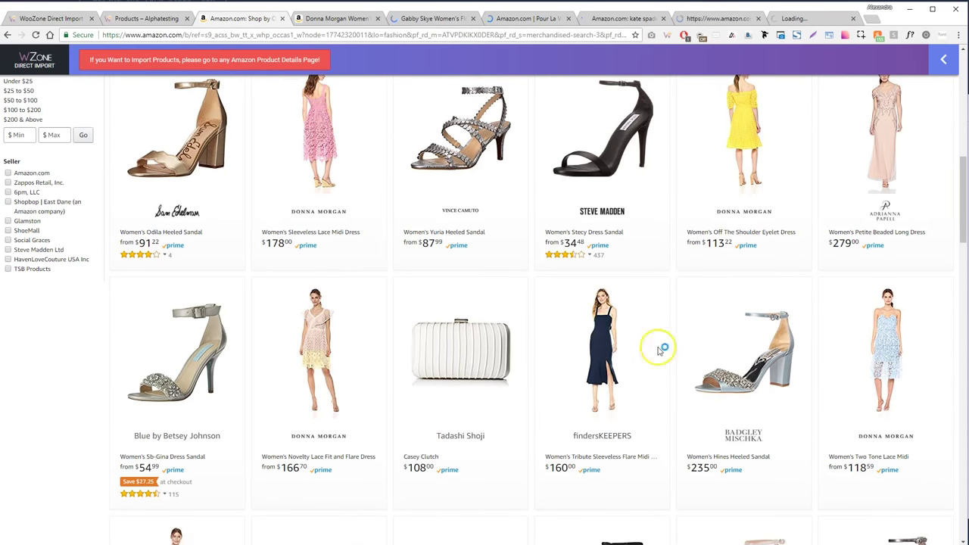
pyautogui.middleClick(636, 348)
pyautogui.middleClick(306, 337)
pyautogui.scroll(-5, 227, 318)
pyautogui.middleClick(168, 308)
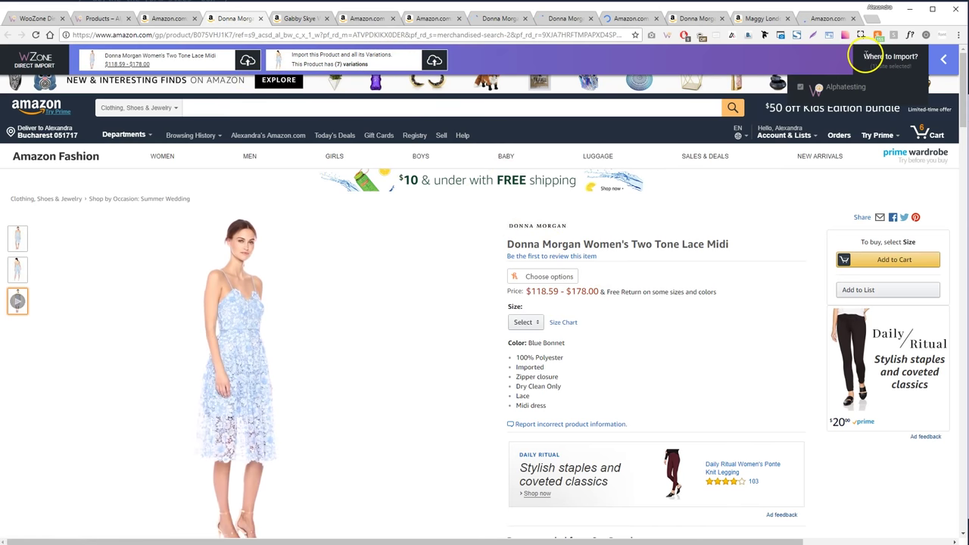
# - Import the Two Tone Lace Midi, Gabby Skye dress, Pour La Victoire sandal and Flower Stud Earrings with all their variations
pyautogui.click(366, 58)
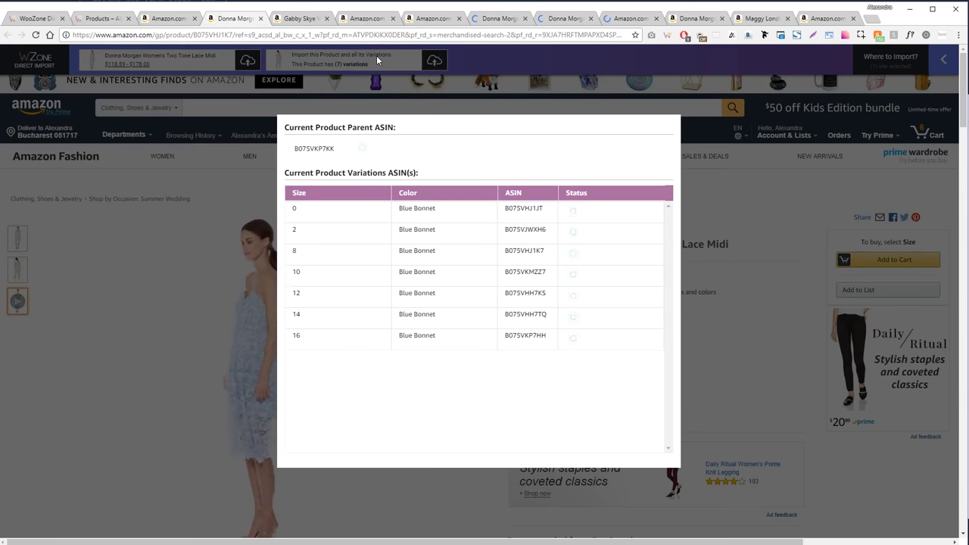
pyautogui.click(299, 19)
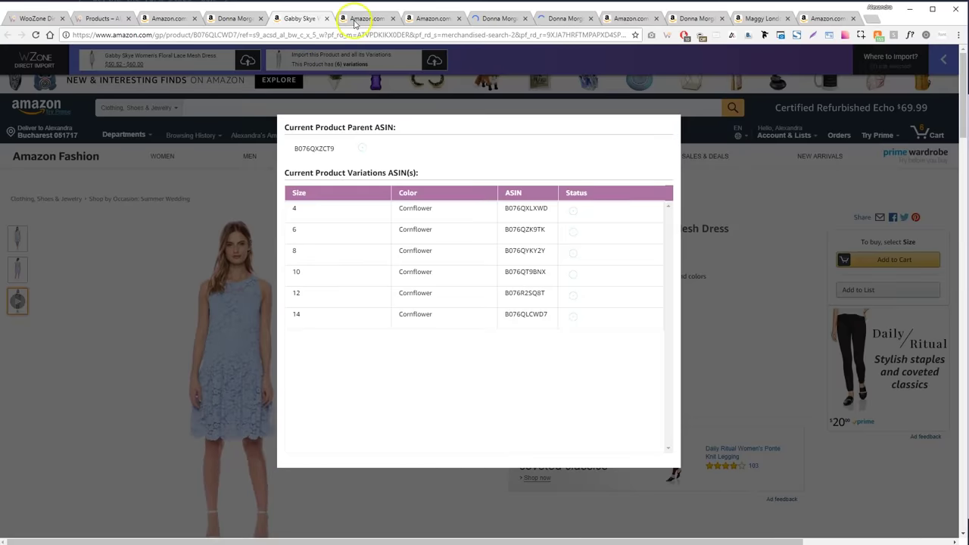
pyautogui.click(356, 19)
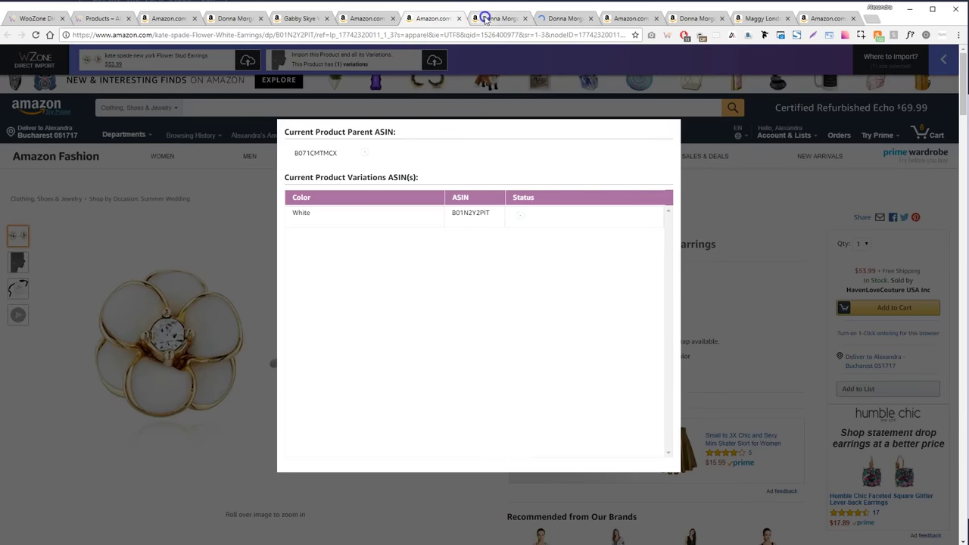
# - Import the remaining opened products, from the Donna Morgan Sleeveless Lace Midi Dress through the Rachel Zoe Ashton Braid Heeled Sandal
pyautogui.click(485, 18)
pyautogui.click(216, 65)
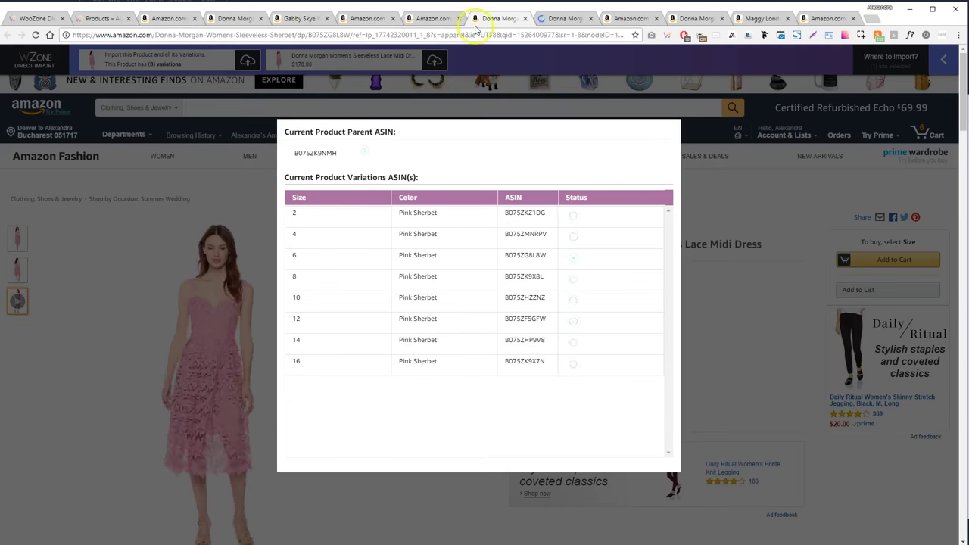
pyautogui.click(563, 18)
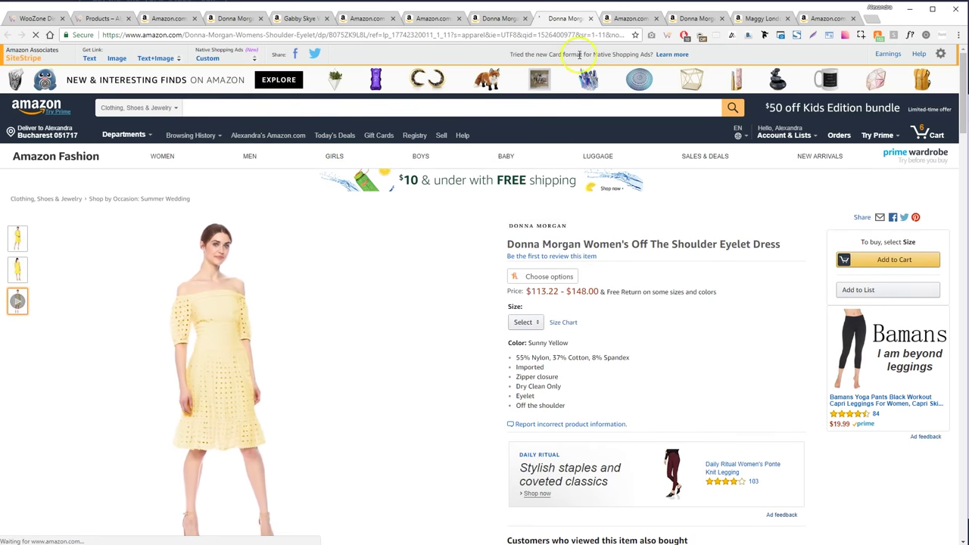
pyautogui.click(630, 18)
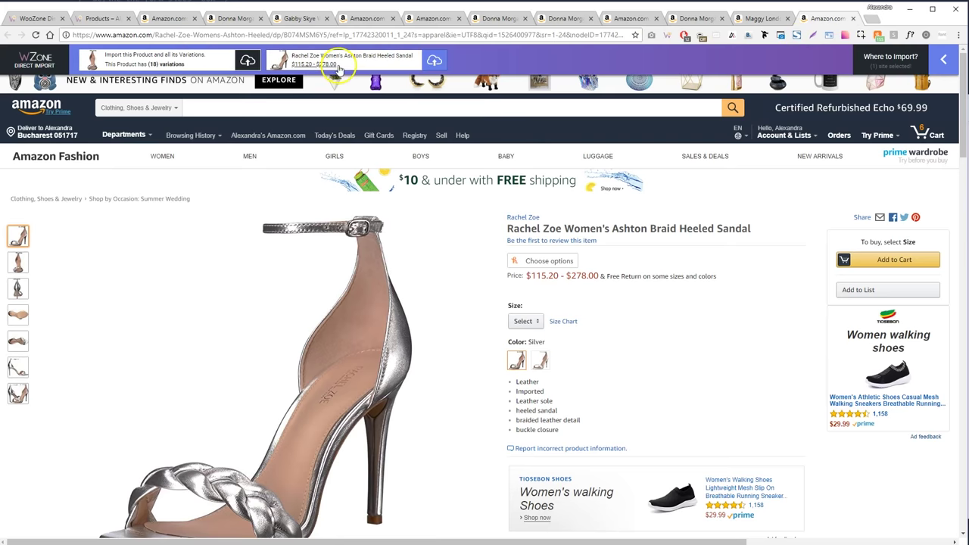
pyautogui.click(339, 67)
# - View the imported Donna Morgan Two Tone Lace Midi in the shop, choosing size 10 and a color
pyautogui.click(218, 23)
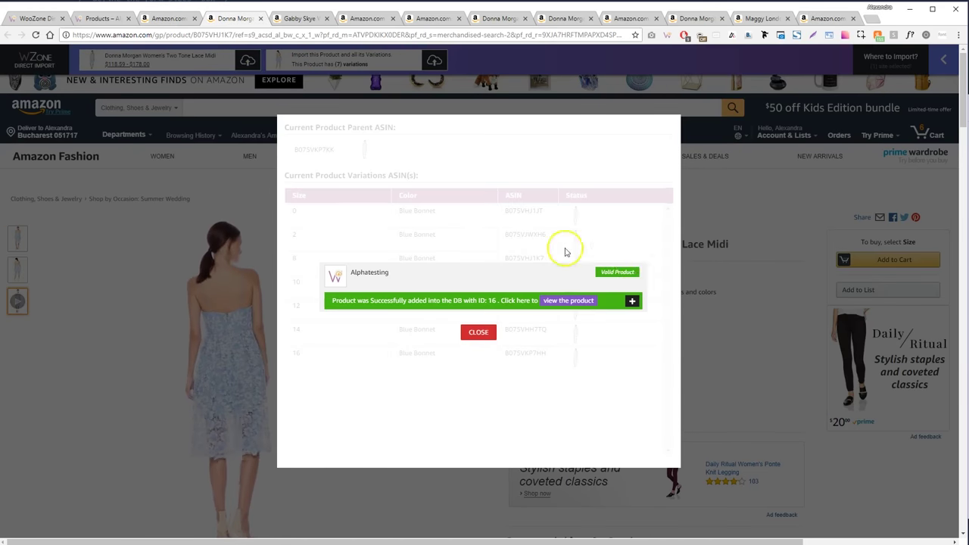
pyautogui.click(575, 301)
pyautogui.middleClick(216, 18)
pyautogui.scroll(-2, 523, 235)
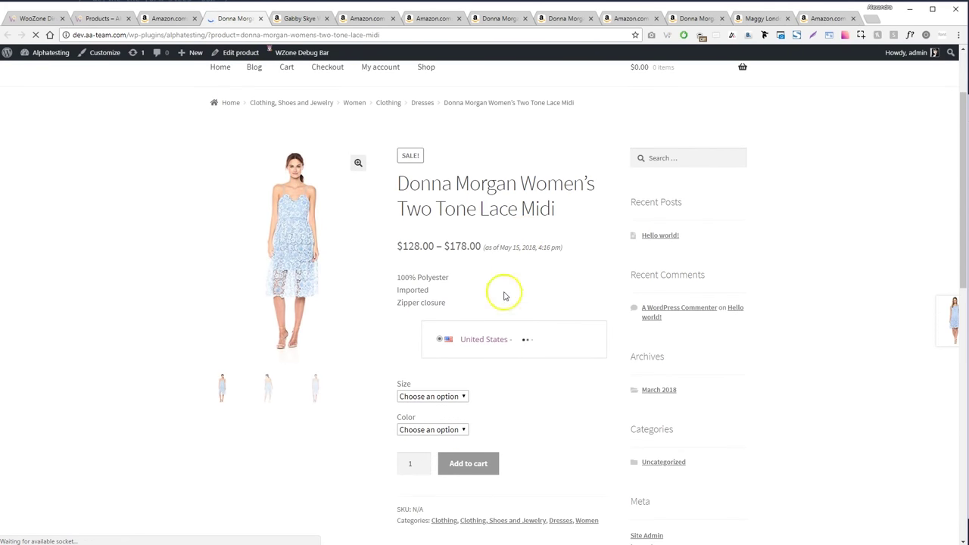
pyautogui.click(431, 396)
pyautogui.click(421, 421)
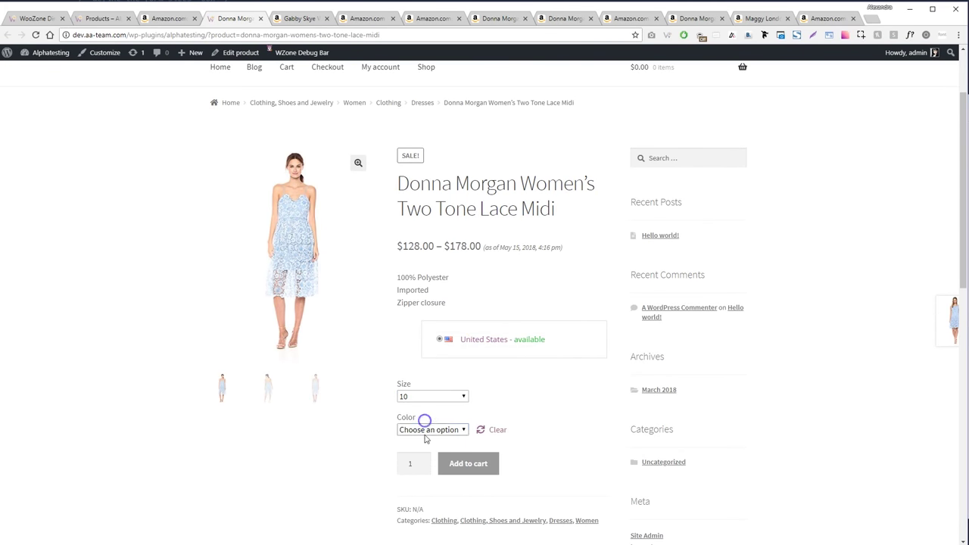
pyautogui.click(426, 452)
pyautogui.scroll(-2, 484, 359)
pyautogui.scroll(3, 361, 210)
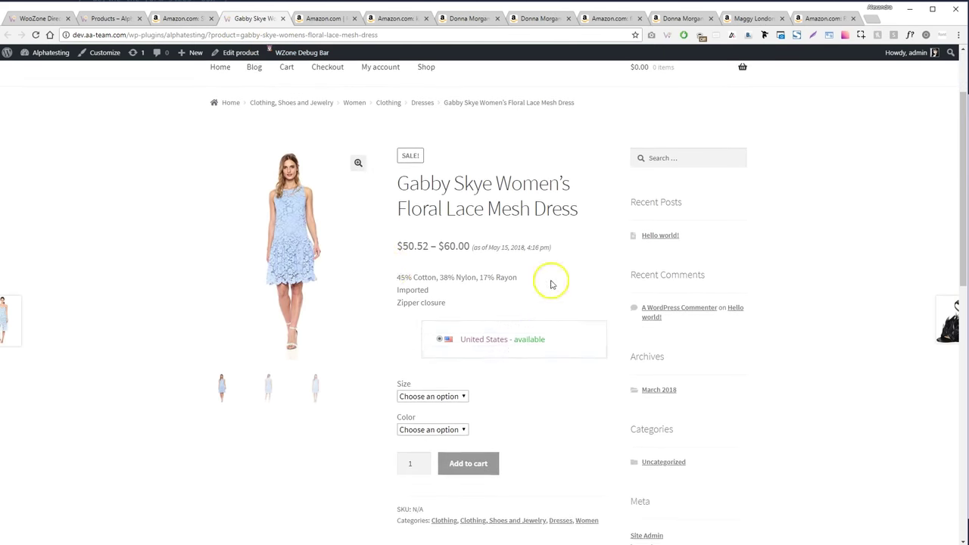
# - Look over the imported Gabby Skye Floral Lace Mesh Dress page and close it
pyautogui.scroll(-1, 508, 310)
pyautogui.scroll(5, 495, 298)
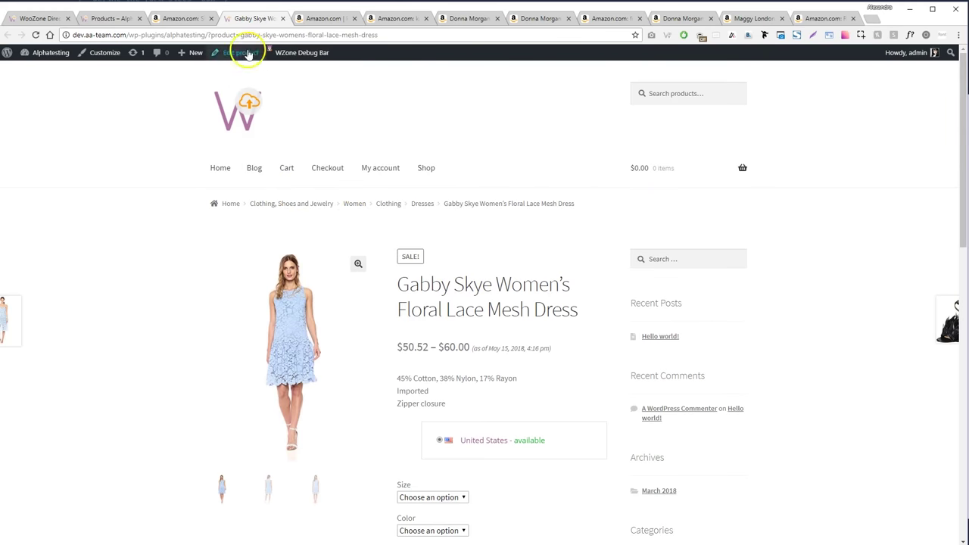
pyautogui.middleClick(239, 19)
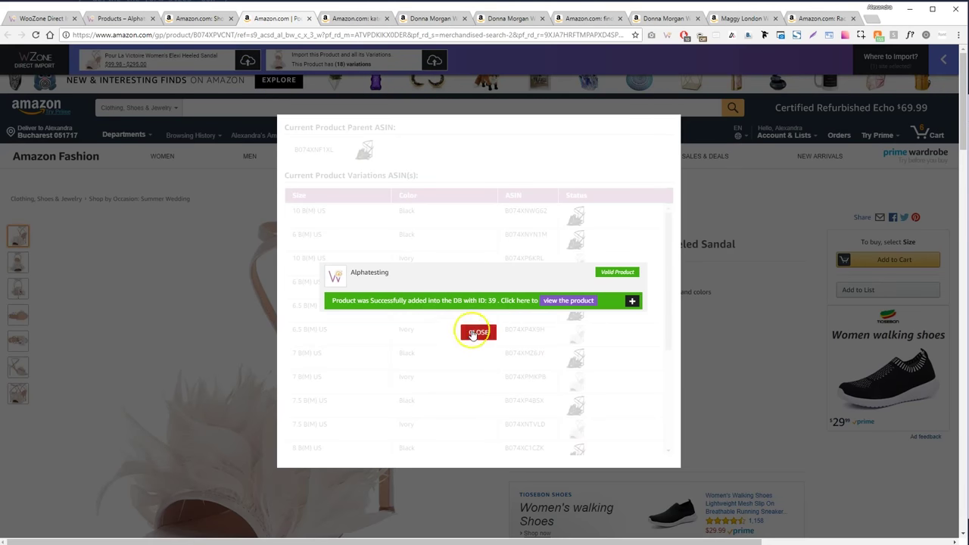
# - View the imported Pour La Victoire Elexi Heeled Sandal in the shop, choosing size 10 B(M) US and color Ivory
pyautogui.click(566, 300)
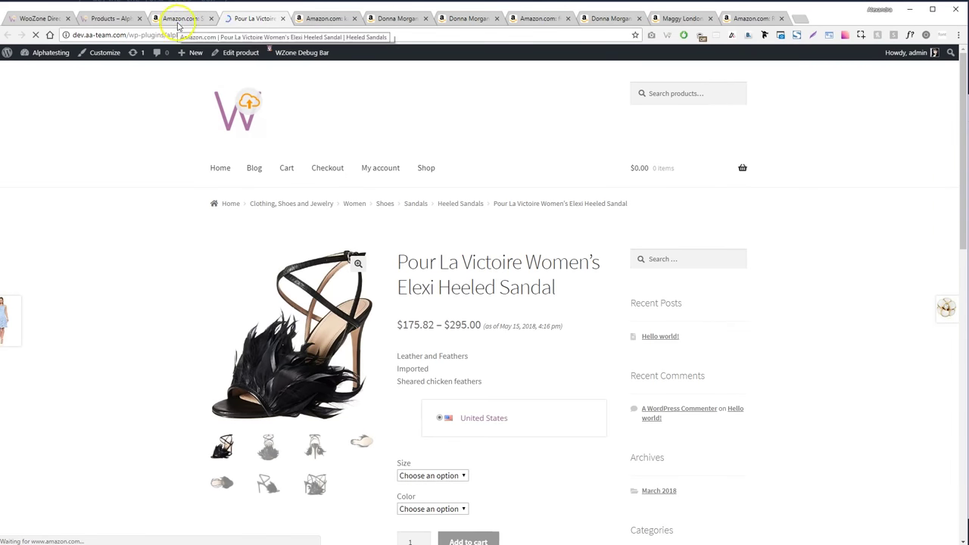
pyautogui.scroll(-2, 432, 253)
pyautogui.click(454, 324)
pyautogui.click(424, 347)
pyautogui.click(424, 357)
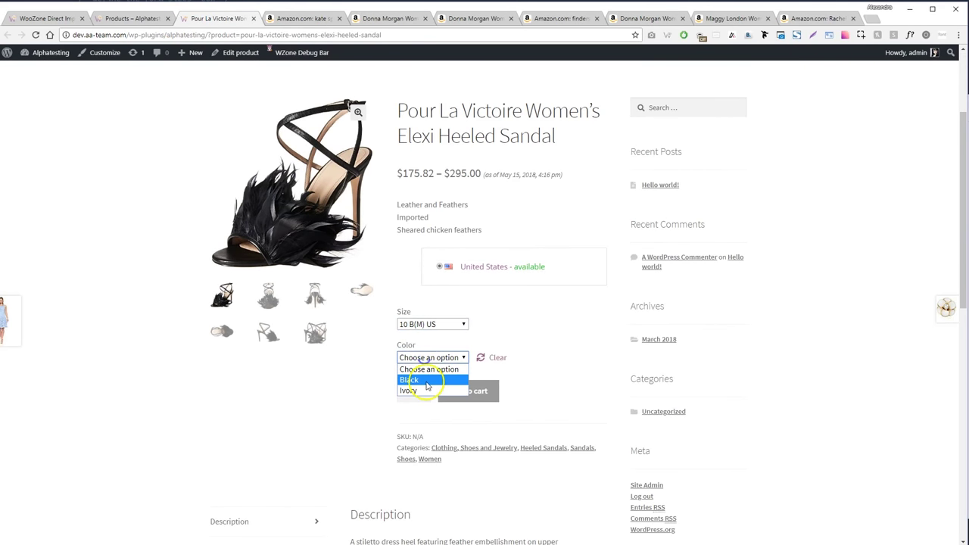
pyautogui.click(420, 379)
pyautogui.scroll(1, 539, 377)
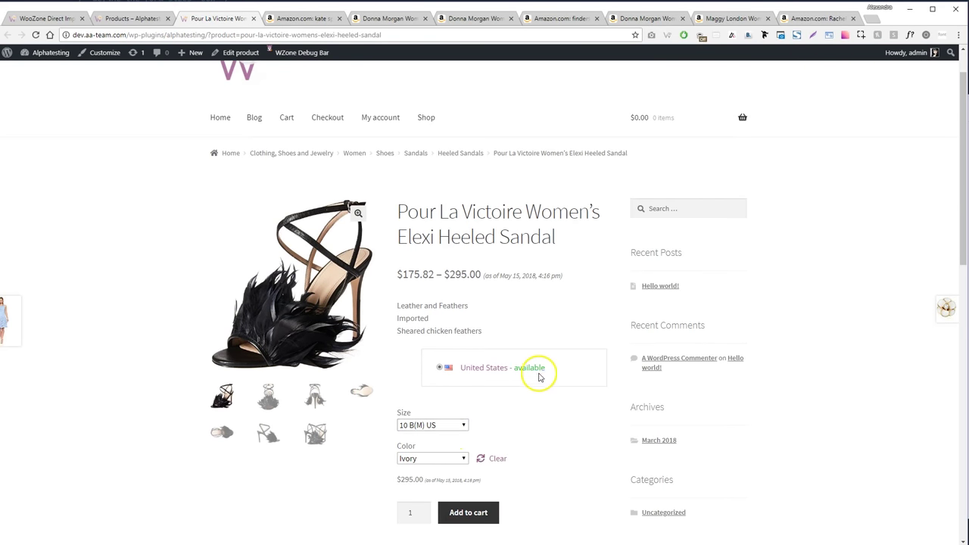
# - Switch the sandal to size 6 B(M) US in Ivory and look through its gallery images
pyautogui.click(415, 458)
pyautogui.click(261, 395)
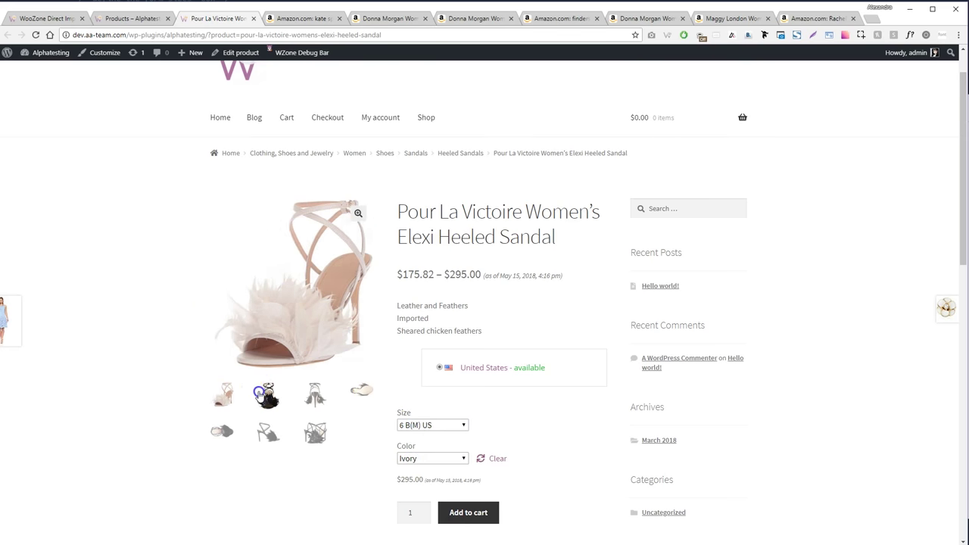
pyautogui.click(318, 399)
pyautogui.click(366, 404)
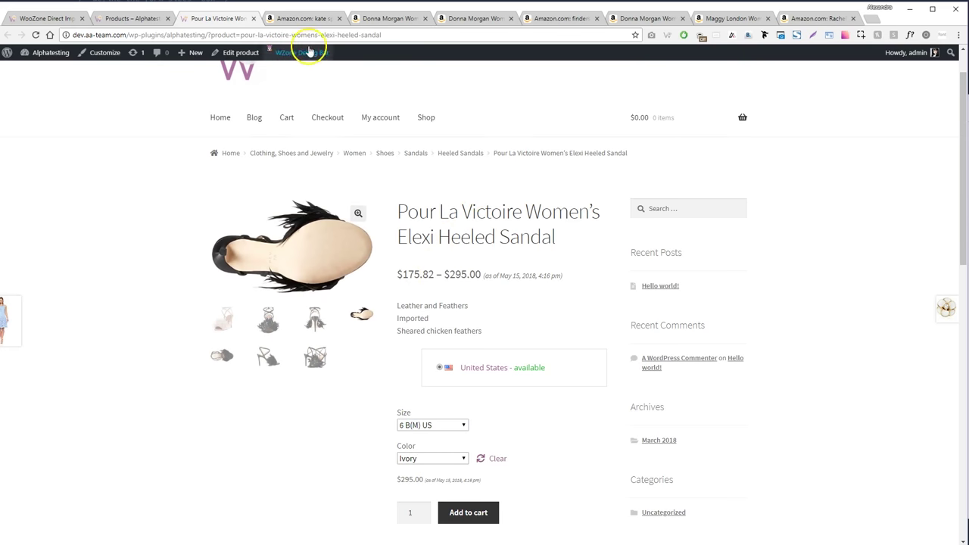
# - Close the Amazon tabs of the imported products, keeping only the Rachel Zoe Ashton Braid Heeled Sandal tab open
pyautogui.click(295, 19)
pyautogui.middleClick(295, 18)
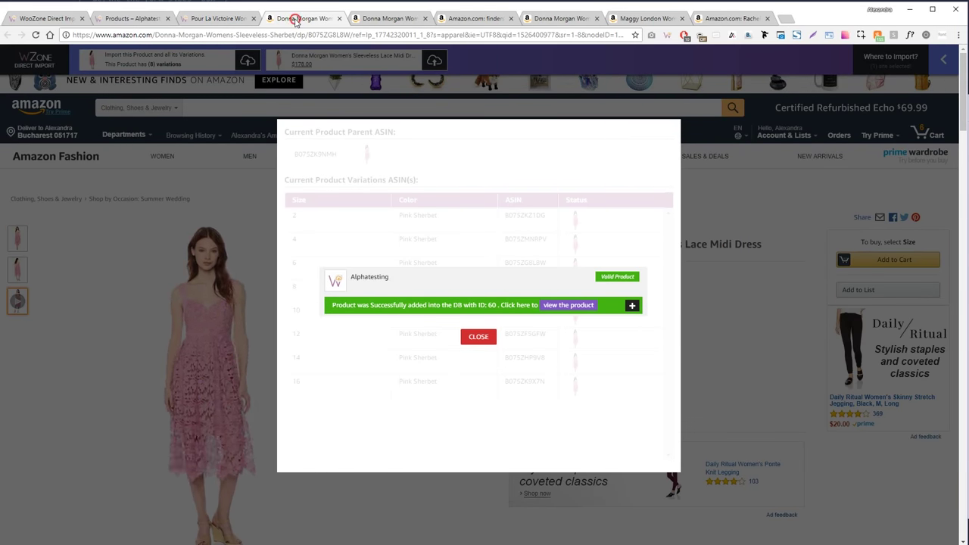
pyautogui.middleClick(295, 18)
pyautogui.middleClick(295, 18)
pyautogui.middleClick(296, 18)
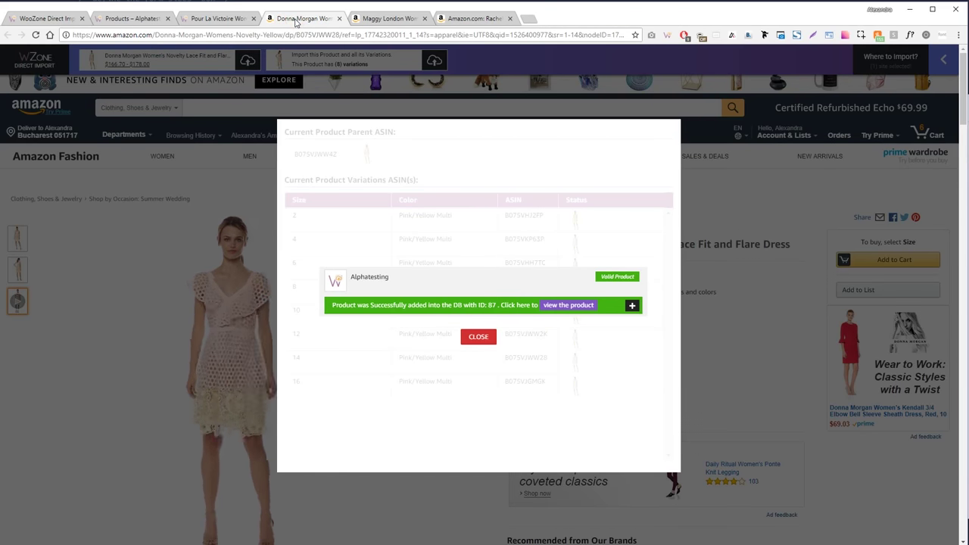
pyautogui.middleClick(295, 18)
pyautogui.middleClick(295, 18)
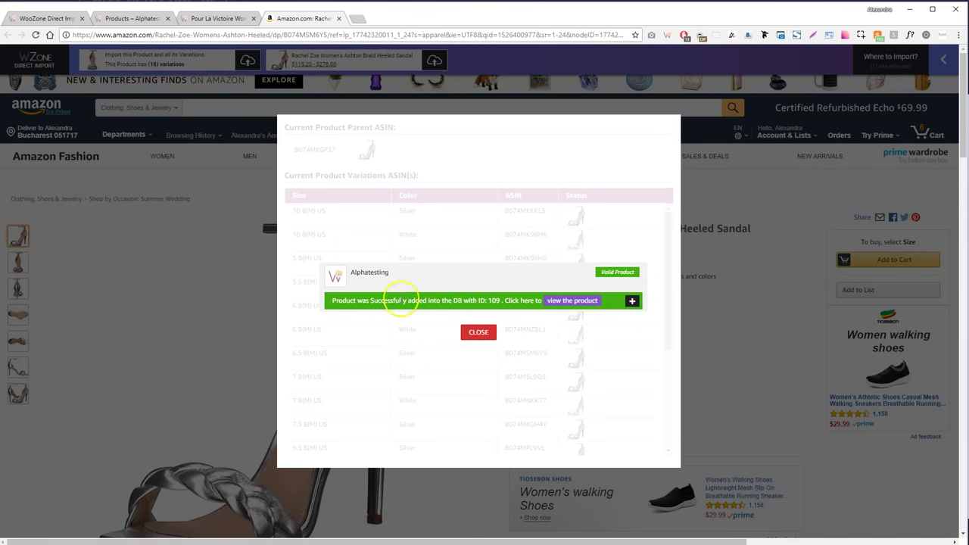
# - Close the import result and open the Mkono macrame plant hanger from Amazon's Interesting Finds
pyautogui.click(478, 336)
pyautogui.click(337, 84)
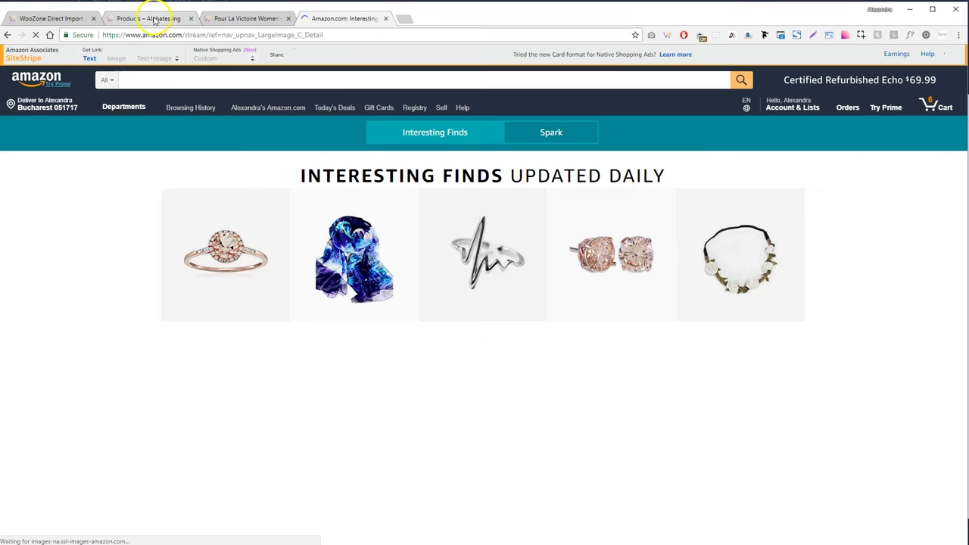
pyautogui.scroll(-2, 493, 173)
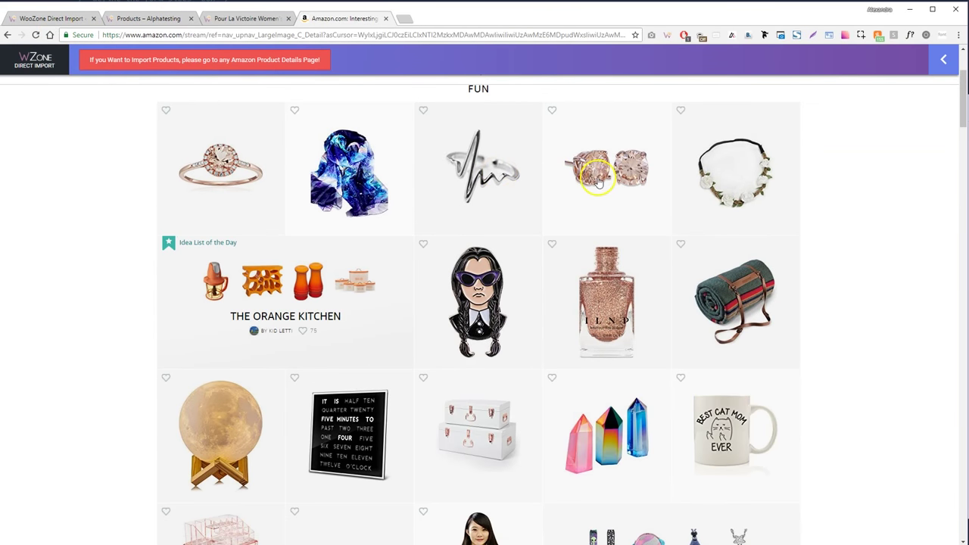
pyautogui.scroll(-3, 590, 175)
pyautogui.scroll(-2, 605, 202)
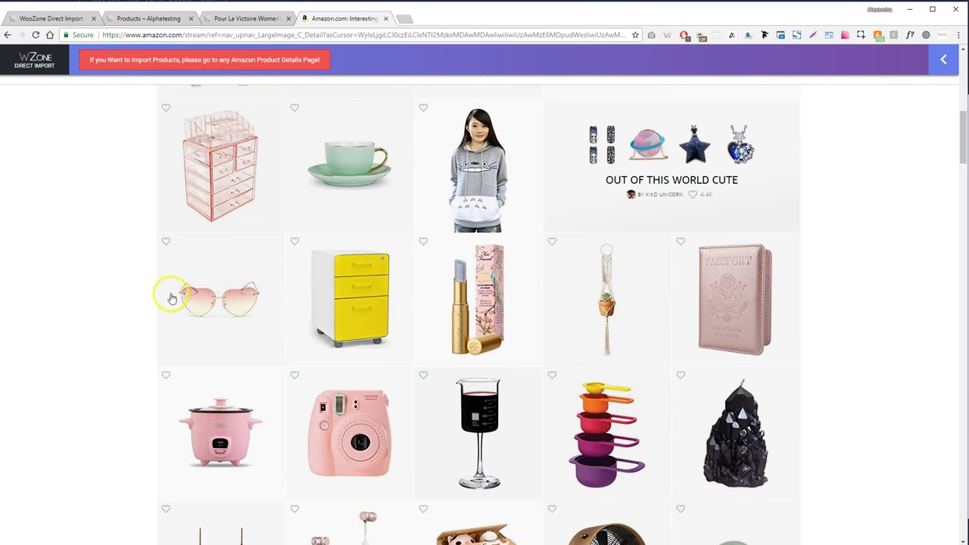
pyautogui.click(605, 294)
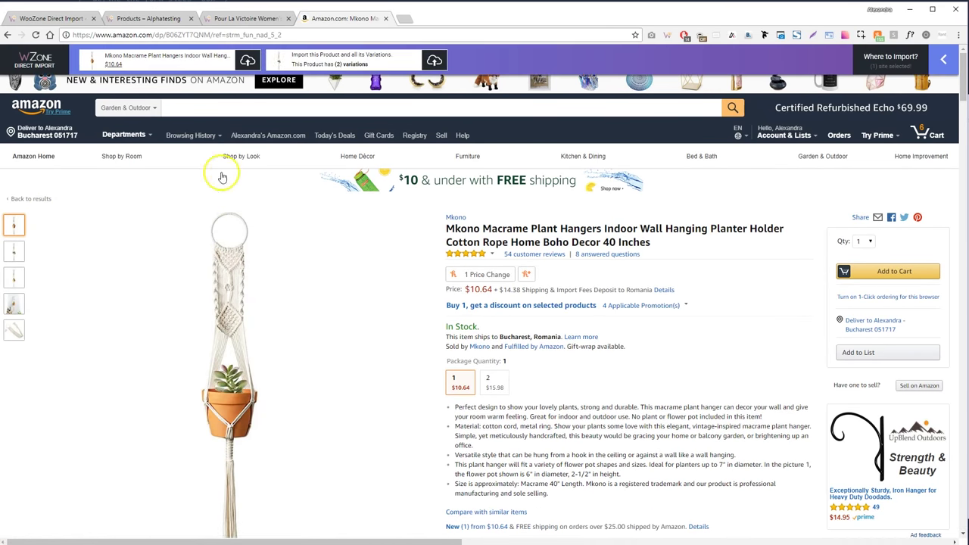
# - Import the plant hanger with all its variations and open its shop page, closing the Amazon and Pour La Victoire tabs
pyautogui.click(434, 60)
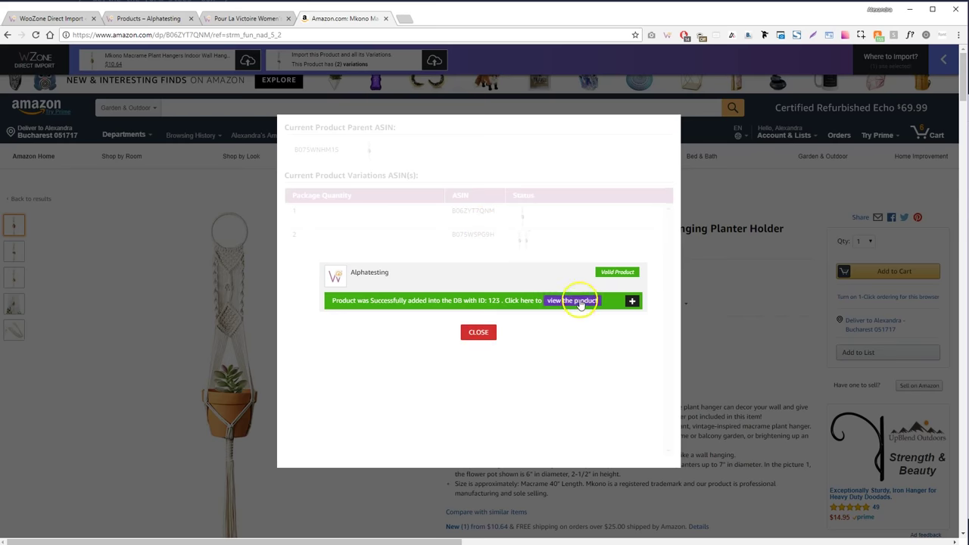
pyautogui.click(579, 301)
pyautogui.middleClick(331, 18)
pyautogui.middleClick(225, 18)
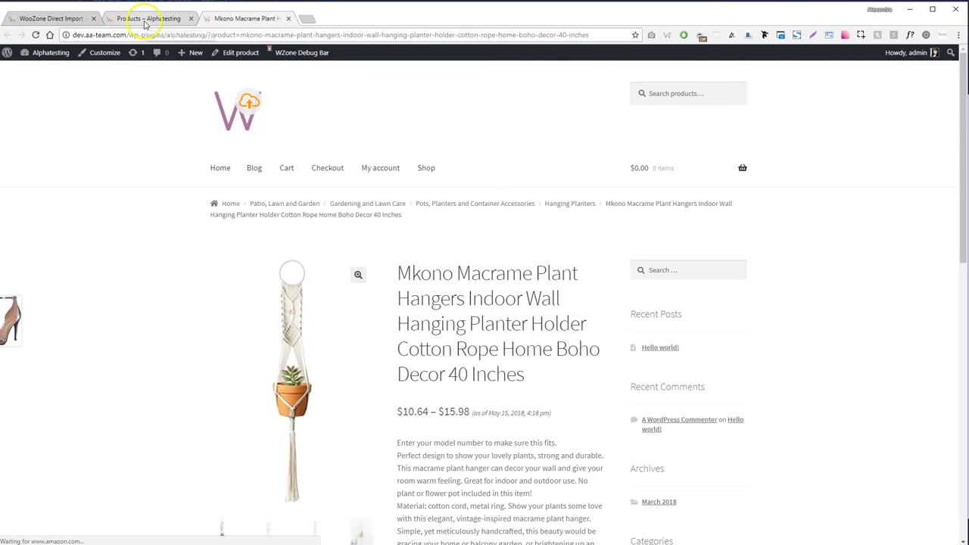
# - Look over the imported plant hanger's price, description, gallery and package quantity option in the shop
pyautogui.scroll(-2, 447, 216)
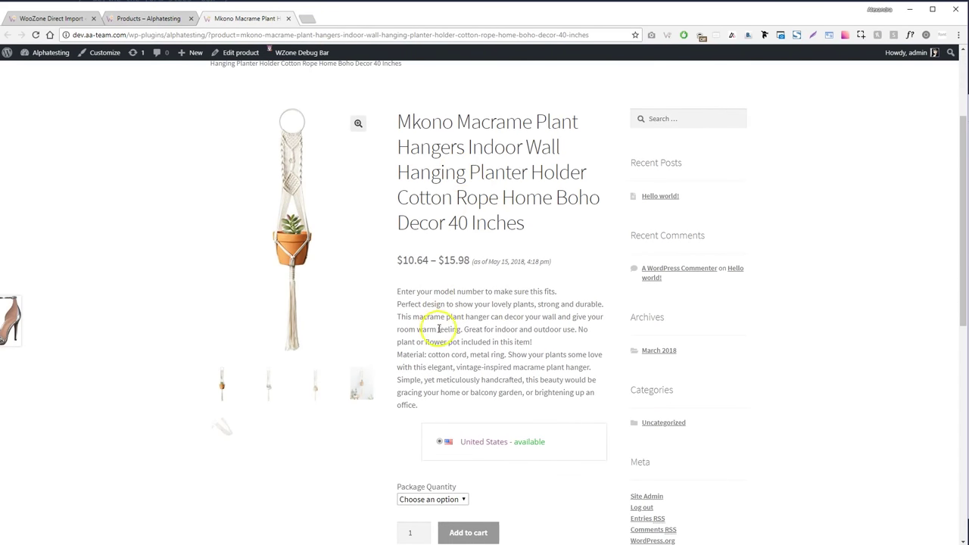
pyautogui.scroll(-2, 441, 336)
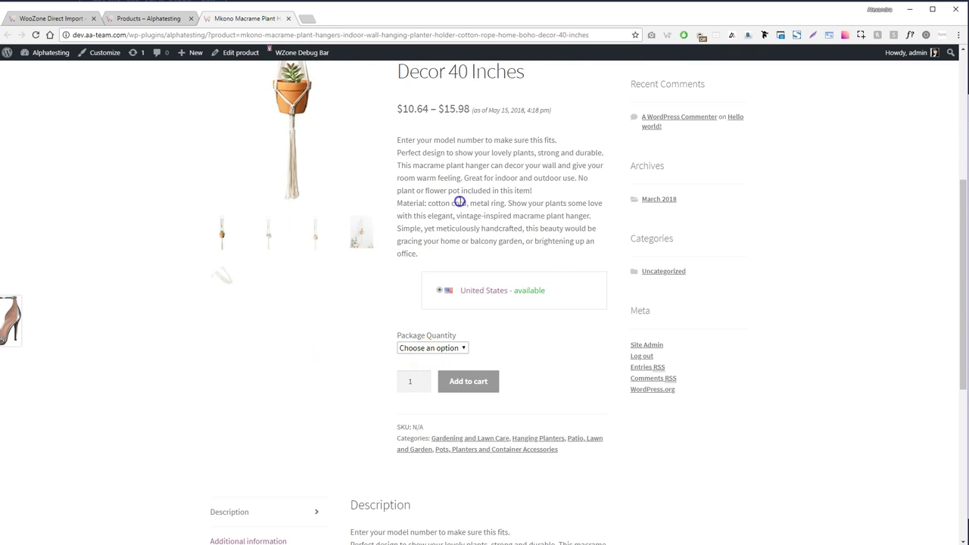
pyautogui.scroll(2, 517, 293)
# - Open the shop's product listing and look through the imported products
pyautogui.click(145, 20)
pyautogui.click(426, 168)
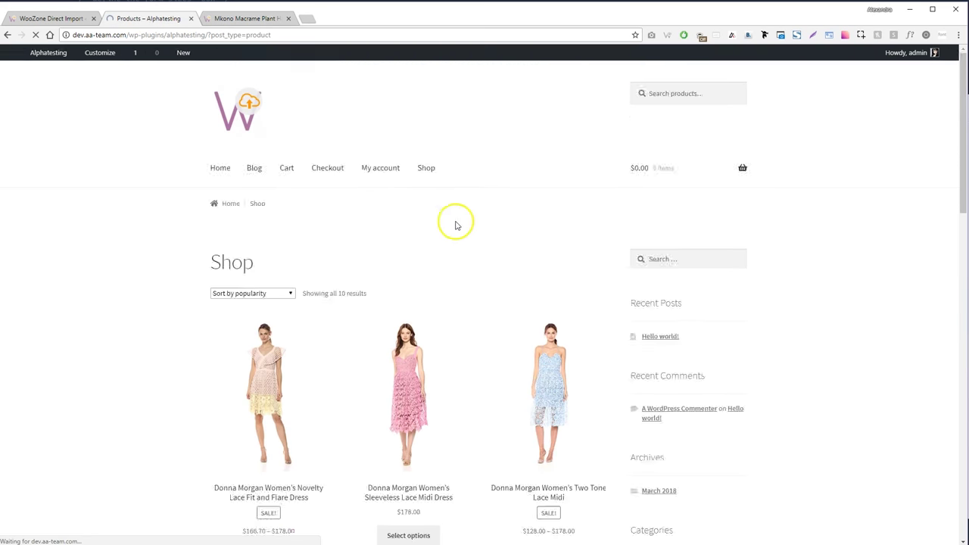
pyautogui.scroll(-3, 128, 223)
pyautogui.scroll(-8, 517, 207)
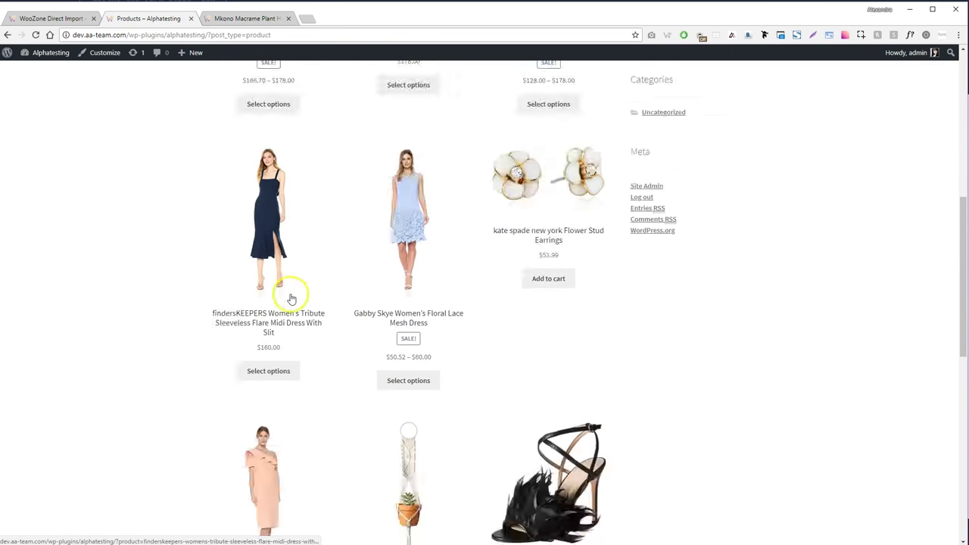
# - Add the plant hanger to the shop cart with package quantity 1 and view the cart
pyautogui.click(237, 20)
pyautogui.scroll(-3, 454, 326)
pyautogui.click(428, 297)
pyautogui.click(424, 314)
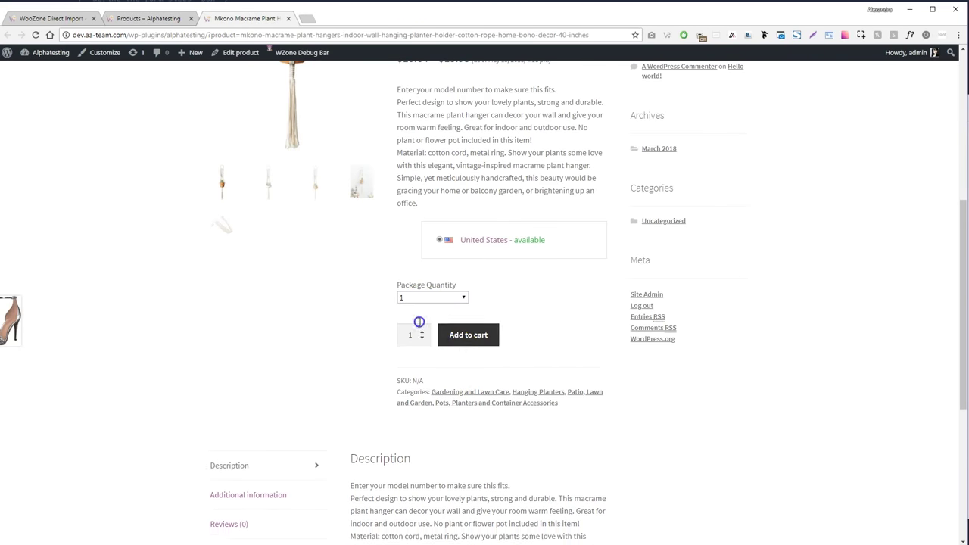
pyautogui.click(467, 356)
pyautogui.click(709, 298)
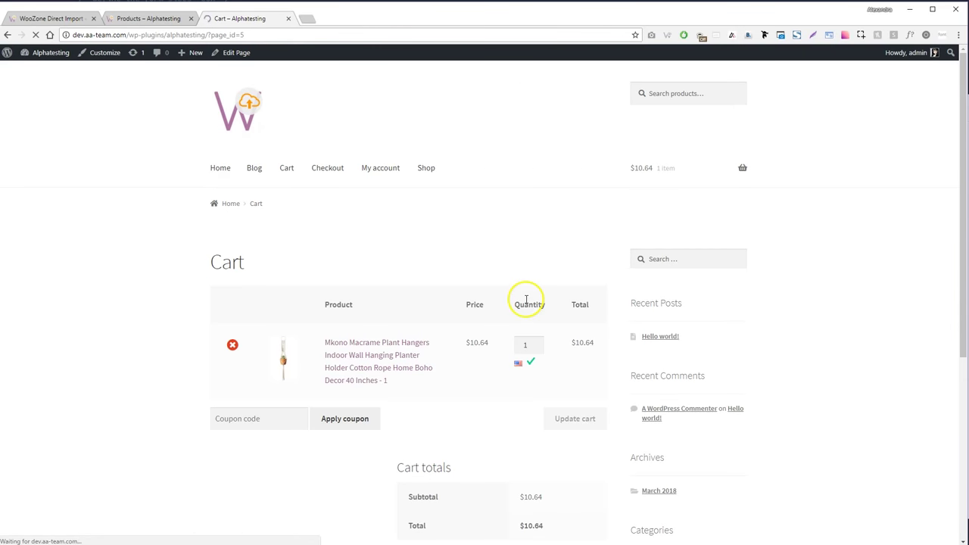
# - Proceed to checkout from the shop cart and confirm adding the plant hanger to the Amazon shopping cart
pyautogui.scroll(-3, 552, 275)
pyautogui.click(504, 368)
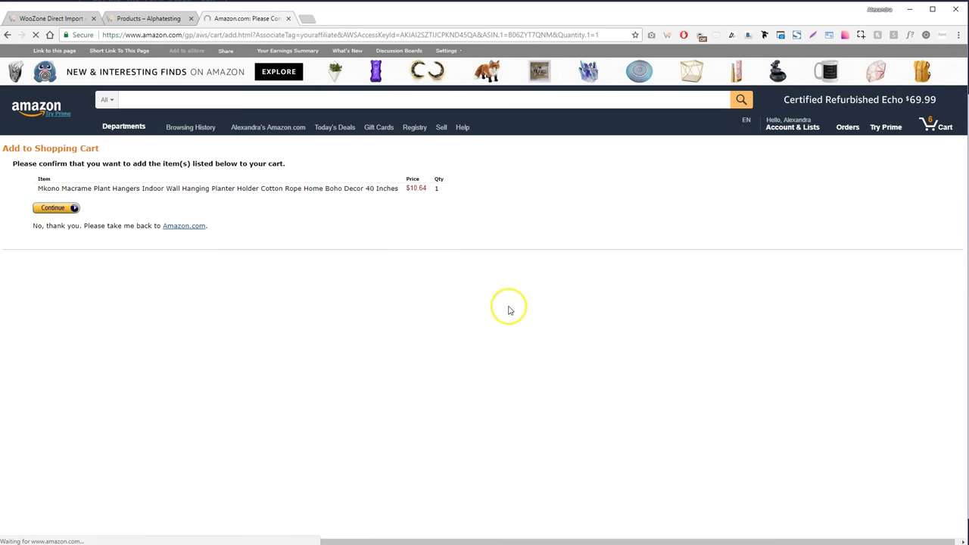
pyautogui.click(67, 212)
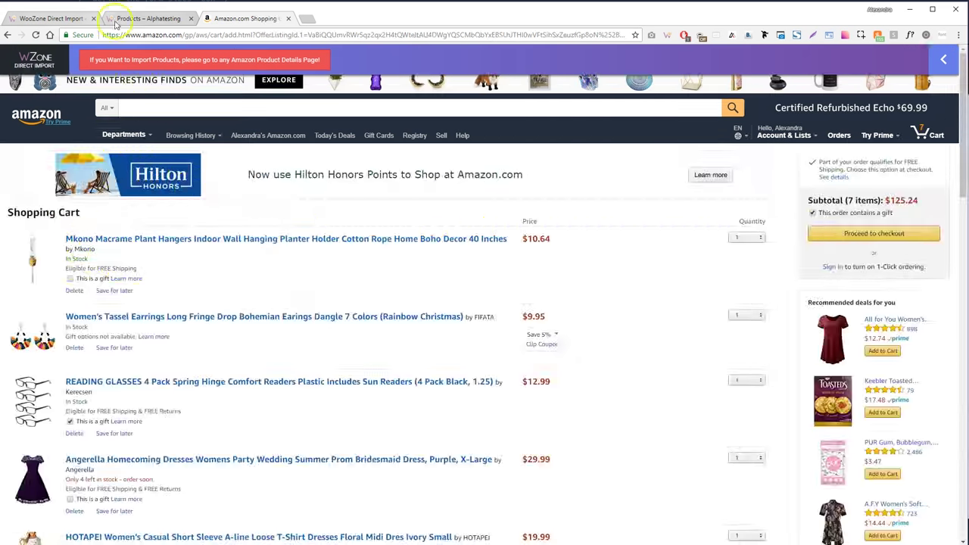
# - Open the plant hanger for editing in the WordPress admin and review its product data, short description and images
pyautogui.click(53, 22)
pyautogui.moveTo(30, 194)
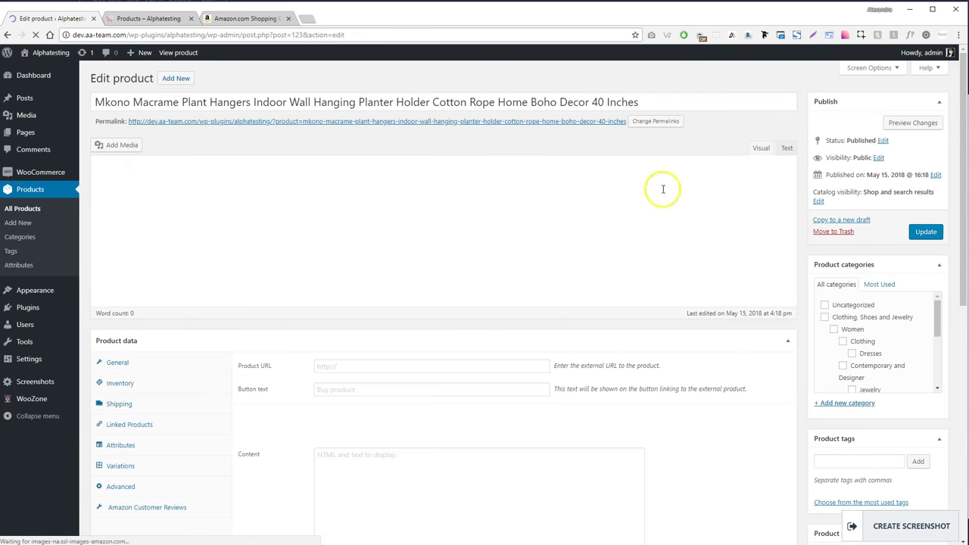
pyautogui.scroll(-6, 861, 255)
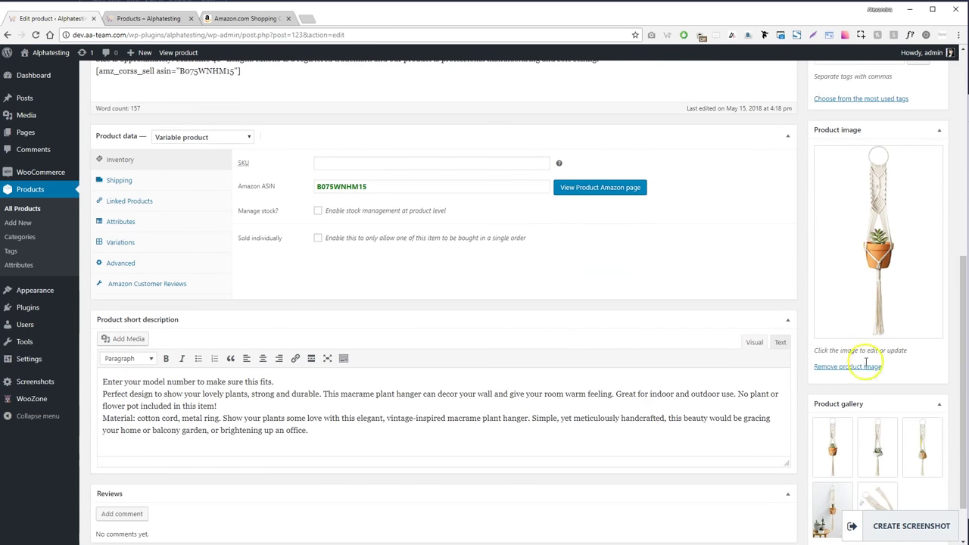
pyautogui.scroll(6, 84, 239)
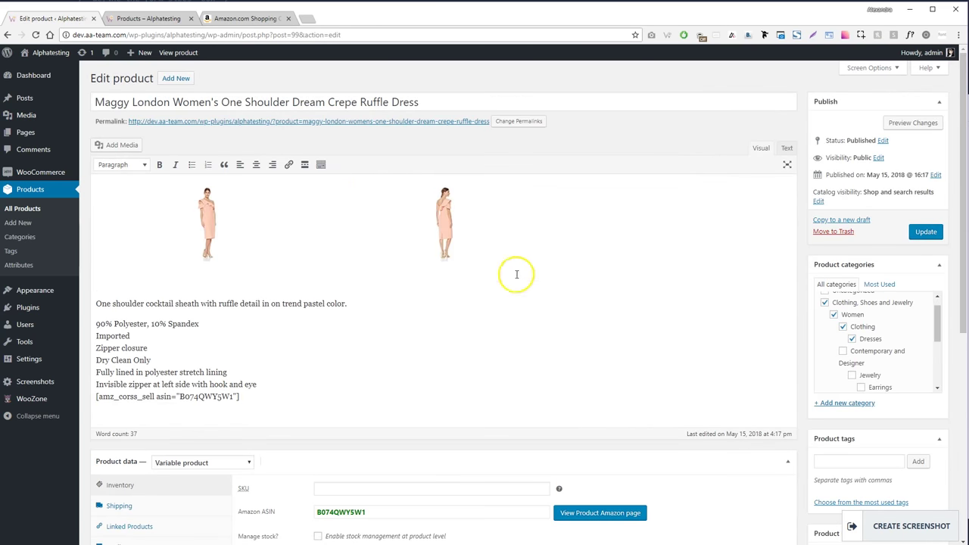
# - Review the variations of the Maggy London One Shoulder Dream Crepe Ruffle Dress on its edit page
pyautogui.scroll(-2, 518, 274)
pyautogui.click(161, 425)
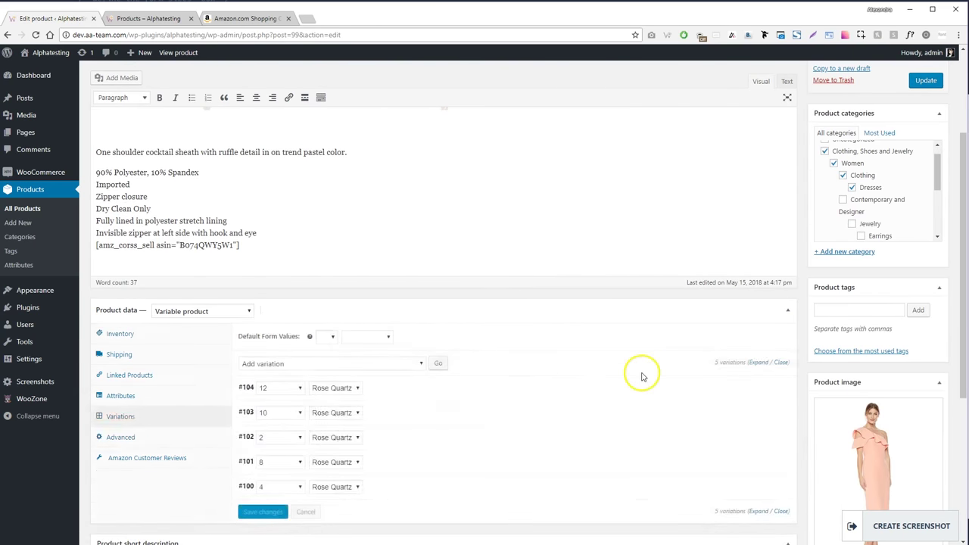
pyautogui.scroll(-4, 640, 374)
pyautogui.scroll(5, 455, 268)
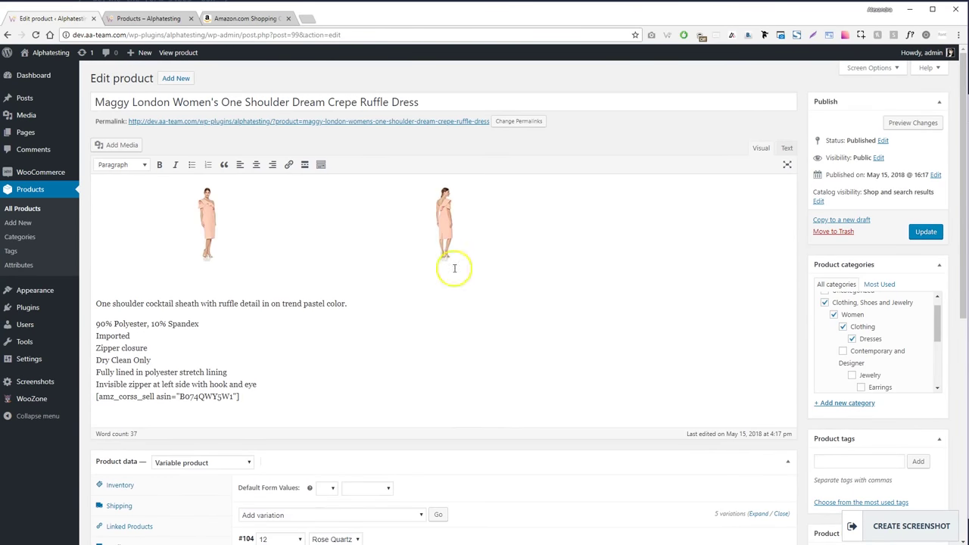
# - Open the Donna Morgan Sleeveless Lace Midi Dress from the shop listing and look over its page
pyautogui.click(153, 18)
pyautogui.scroll(10, 480, 257)
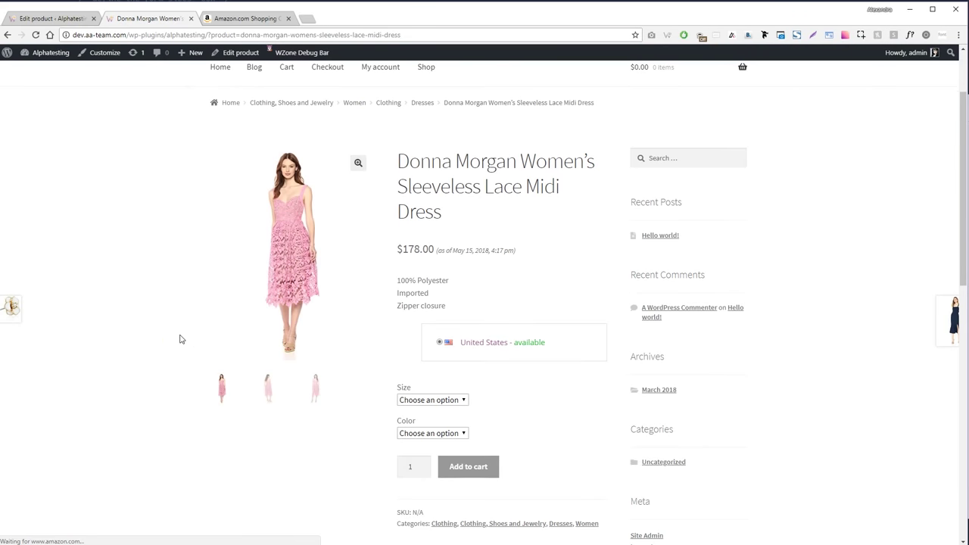
pyautogui.scroll(-3, 180, 338)
pyautogui.scroll(3, 180, 339)
pyautogui.scroll(2, 181, 339)
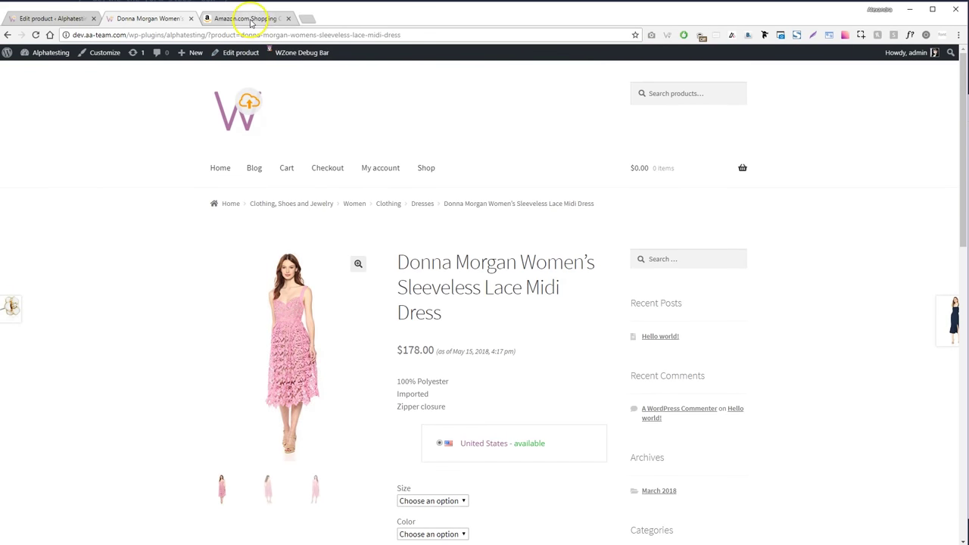
# - Open the women's tassel earrings from the Amazon cart and import them without the other variations
pyautogui.click(248, 19)
pyautogui.scroll(-3, 102, 237)
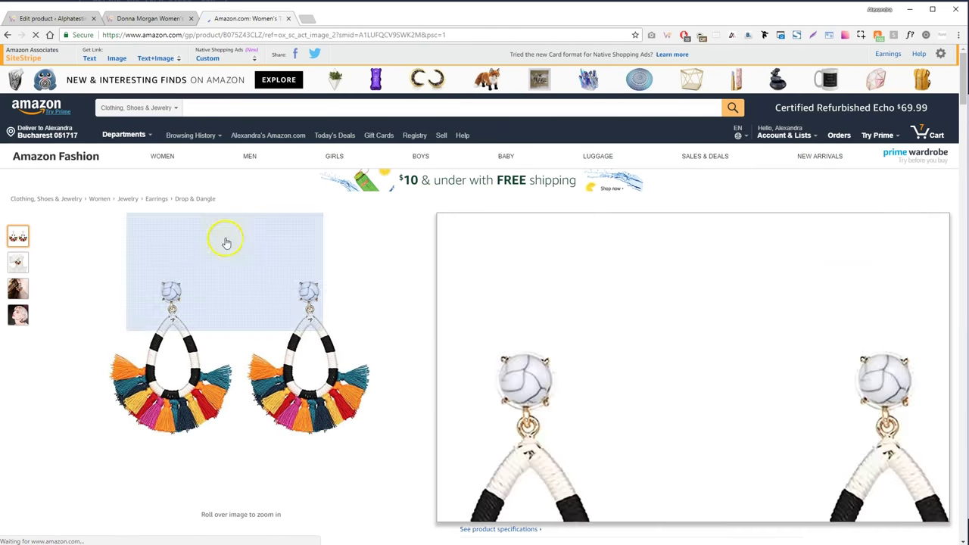
pyautogui.click(248, 60)
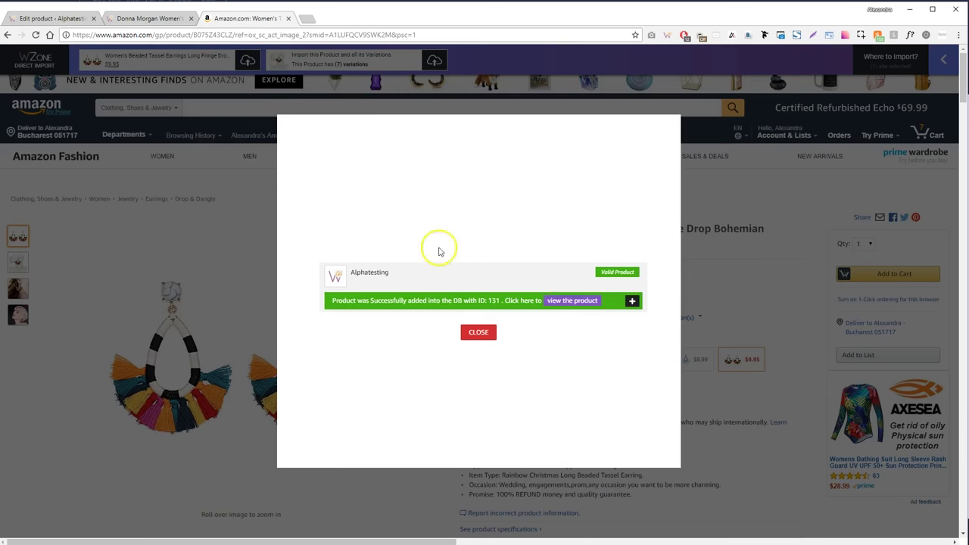
# - View the imported tassel earrings in the shop and look through their gallery images
pyautogui.click(557, 300)
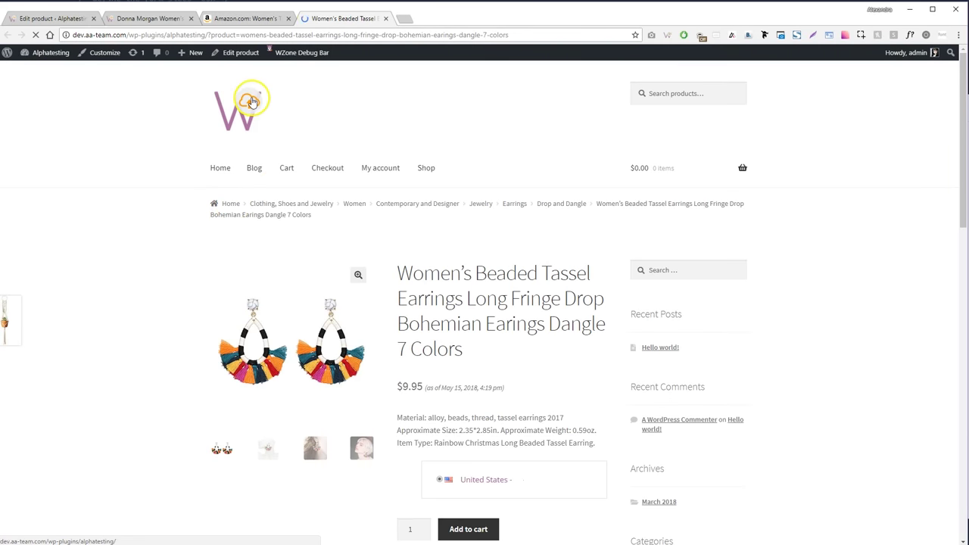
pyautogui.scroll(-2, 519, 212)
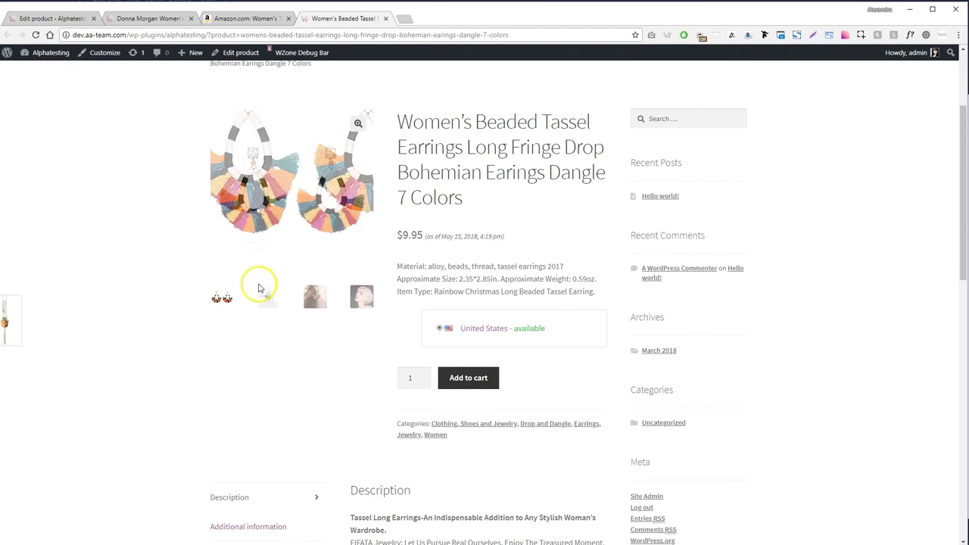
pyautogui.click(361, 301)
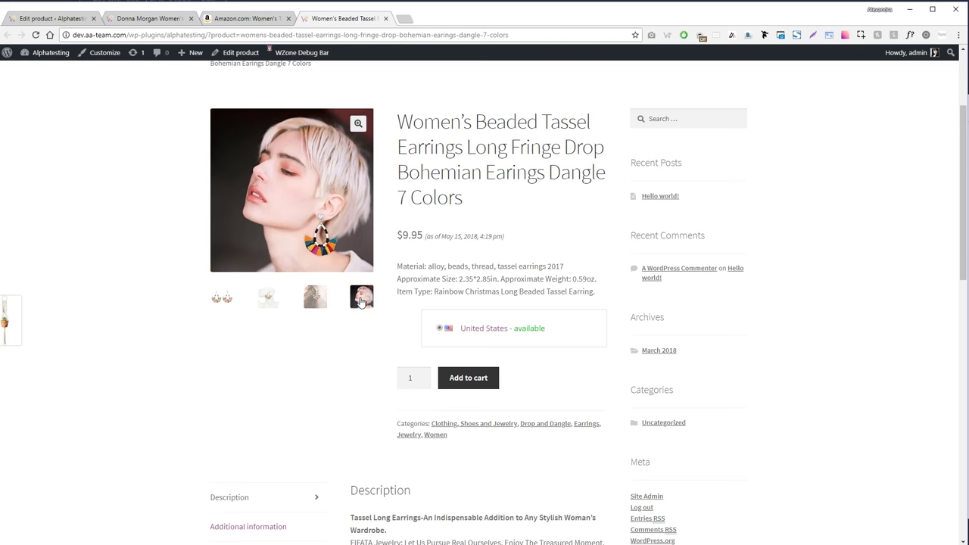
pyautogui.click(267, 302)
pyautogui.click(221, 299)
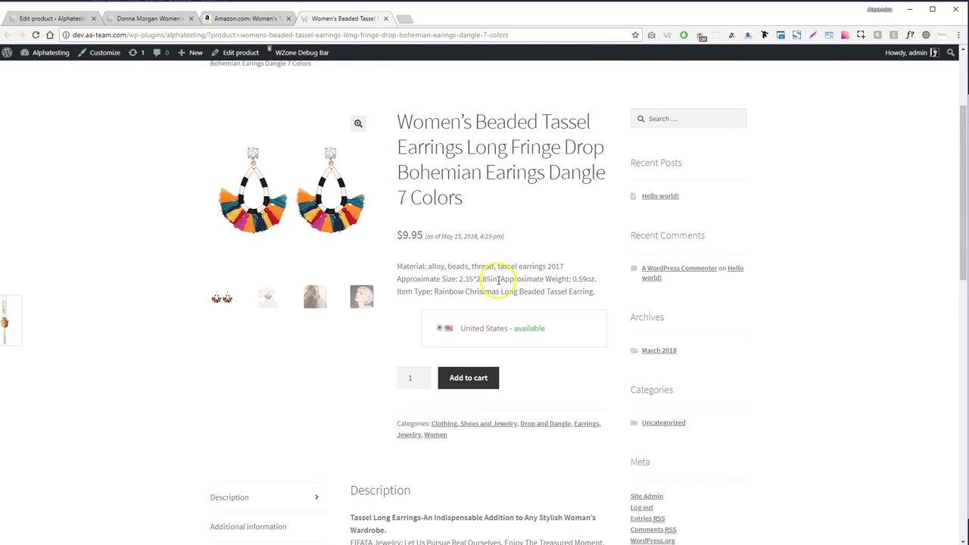
pyautogui.scroll(2, 498, 280)
pyautogui.scroll(1, 498, 280)
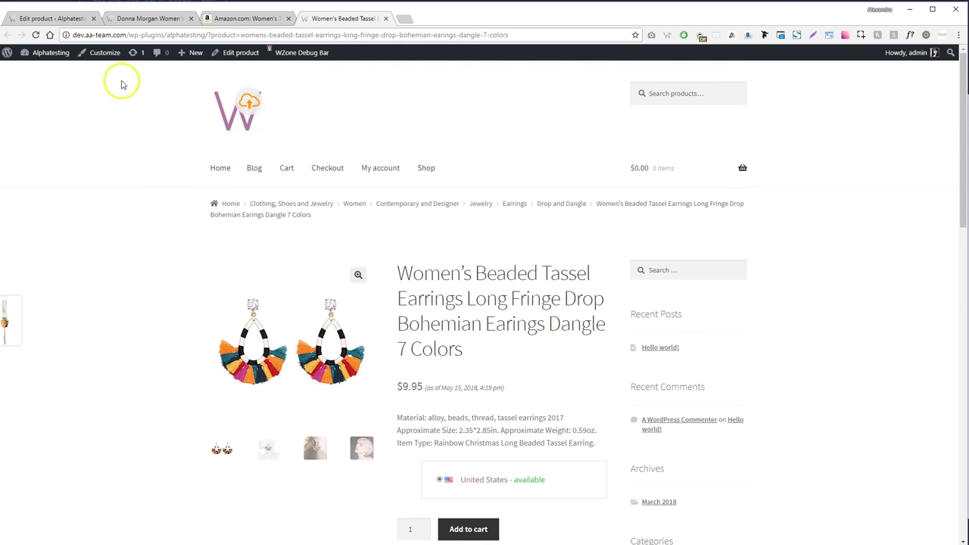